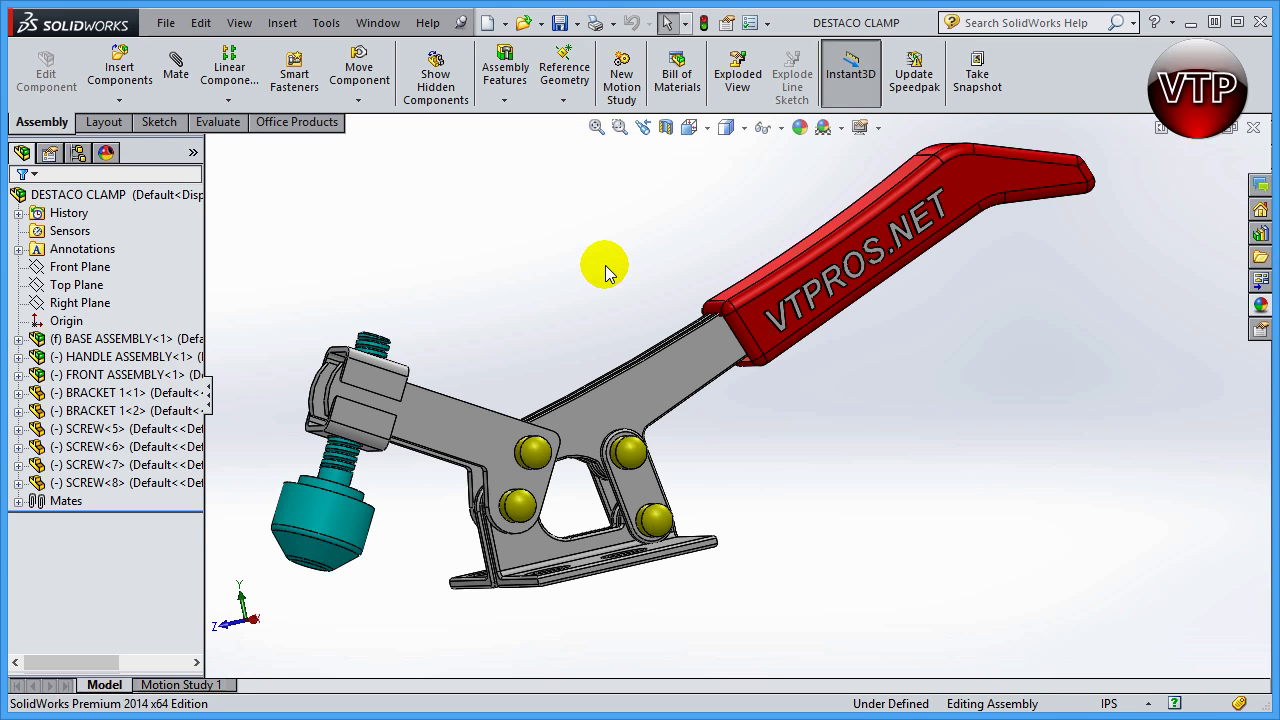
Show the DESTACO CLAMP configuration list, containing only Default, and bring up its context menu.
{"action": "left_click", "coordinate": [79, 153]}
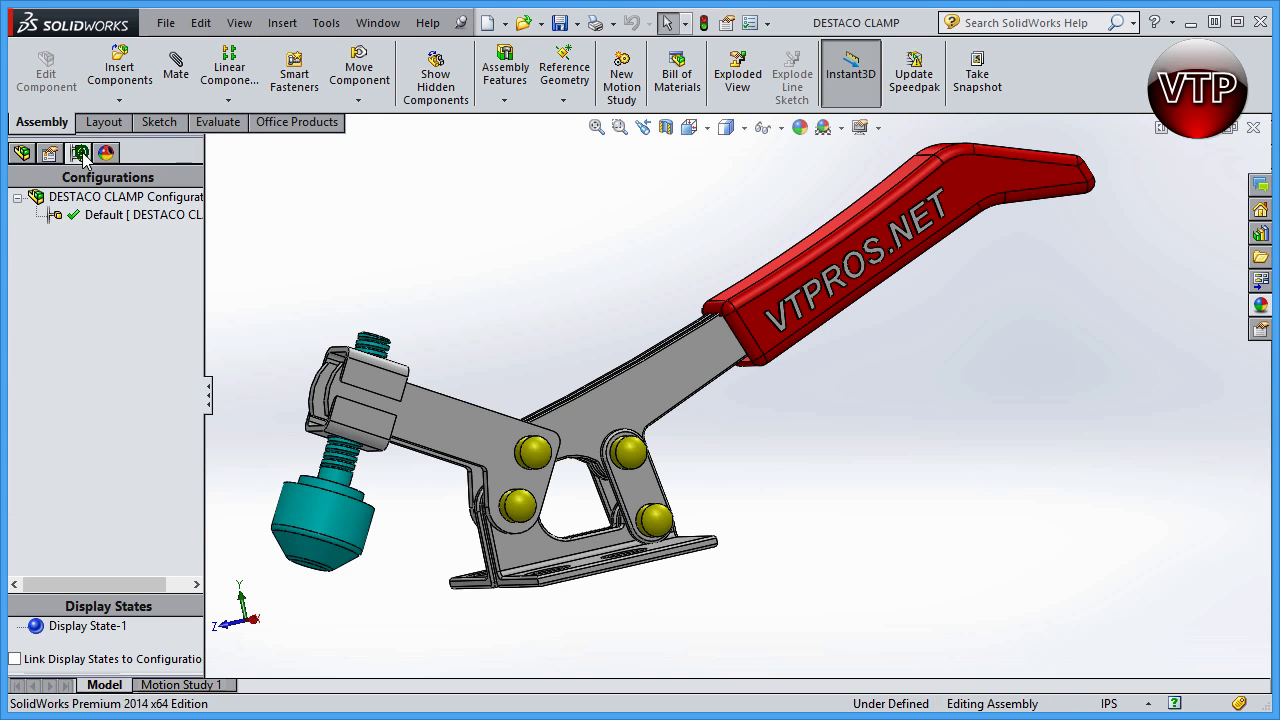
{"action": "right_click", "coordinate": [70, 257]}
Add a configuration named 'no fillets' with its BOM part number set to Configuration Name.
{"action": "left_click", "coordinate": [108, 267]}
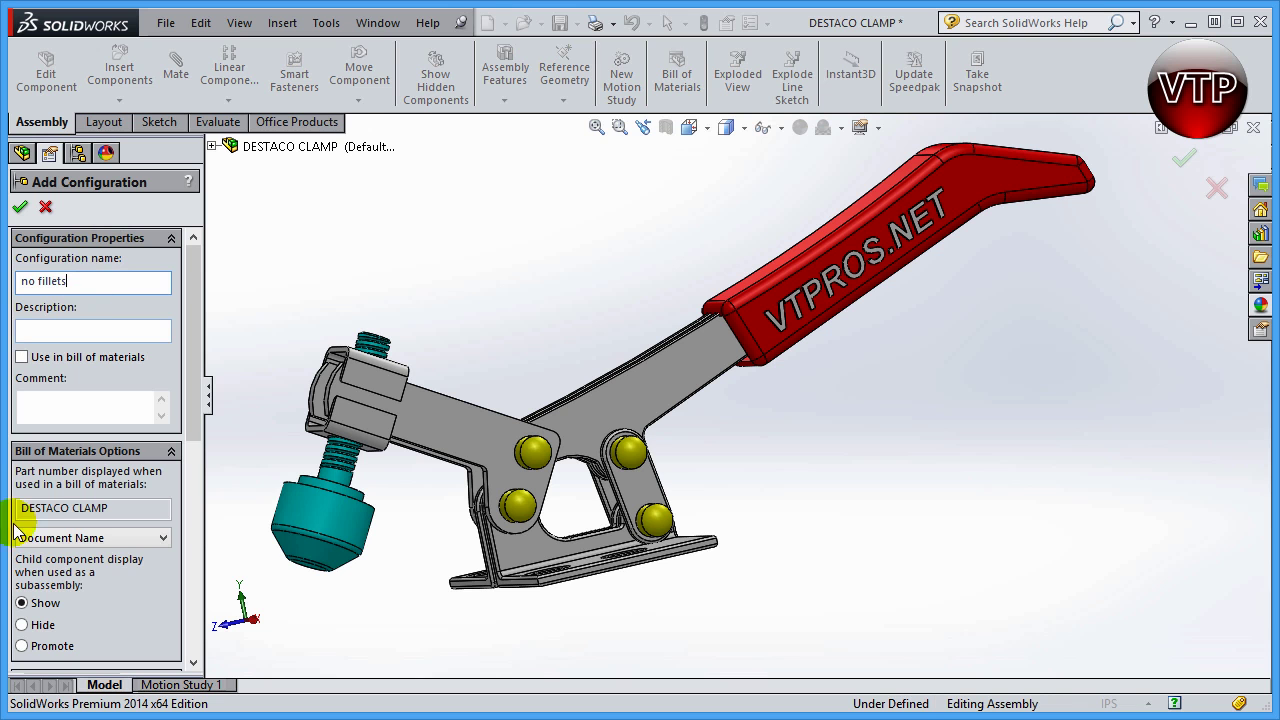
{"action": "left_click", "coordinate": [45, 538]}
{"action": "left_click", "coordinate": [60, 569]}
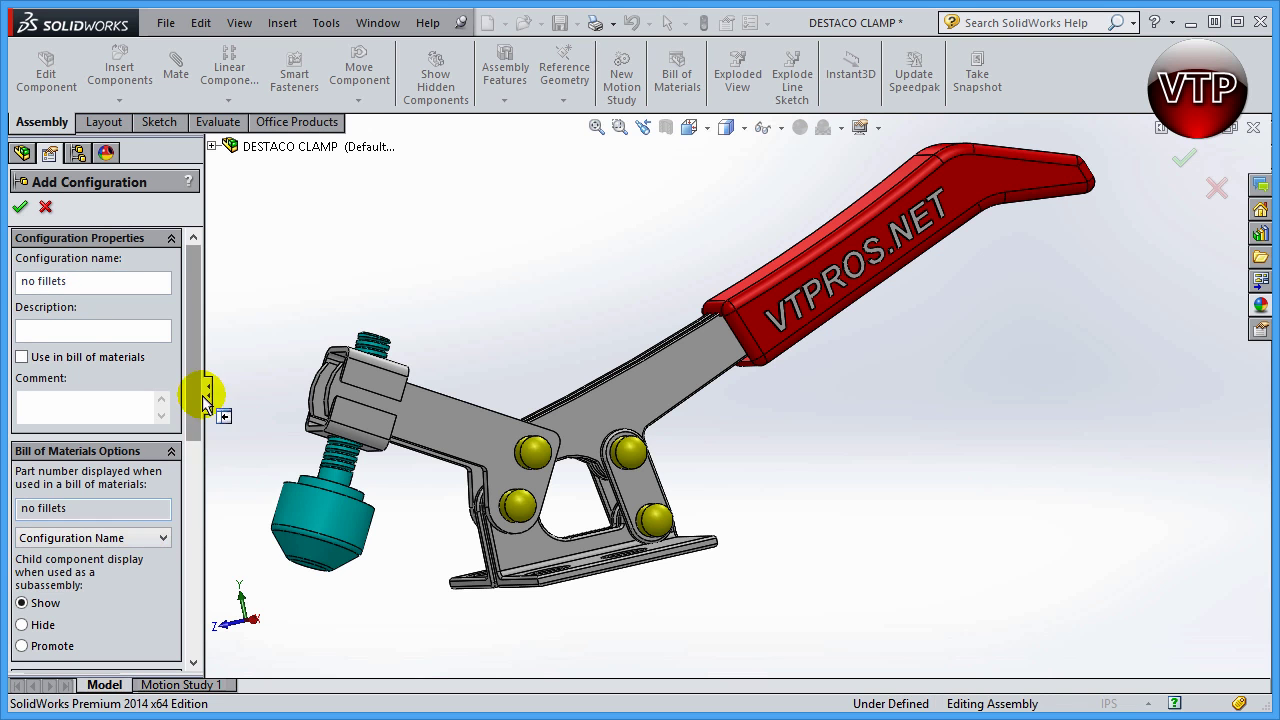
{"action": "left_click_drag", "start_coordinate": [195, 378], "coordinate": [187, 614]}
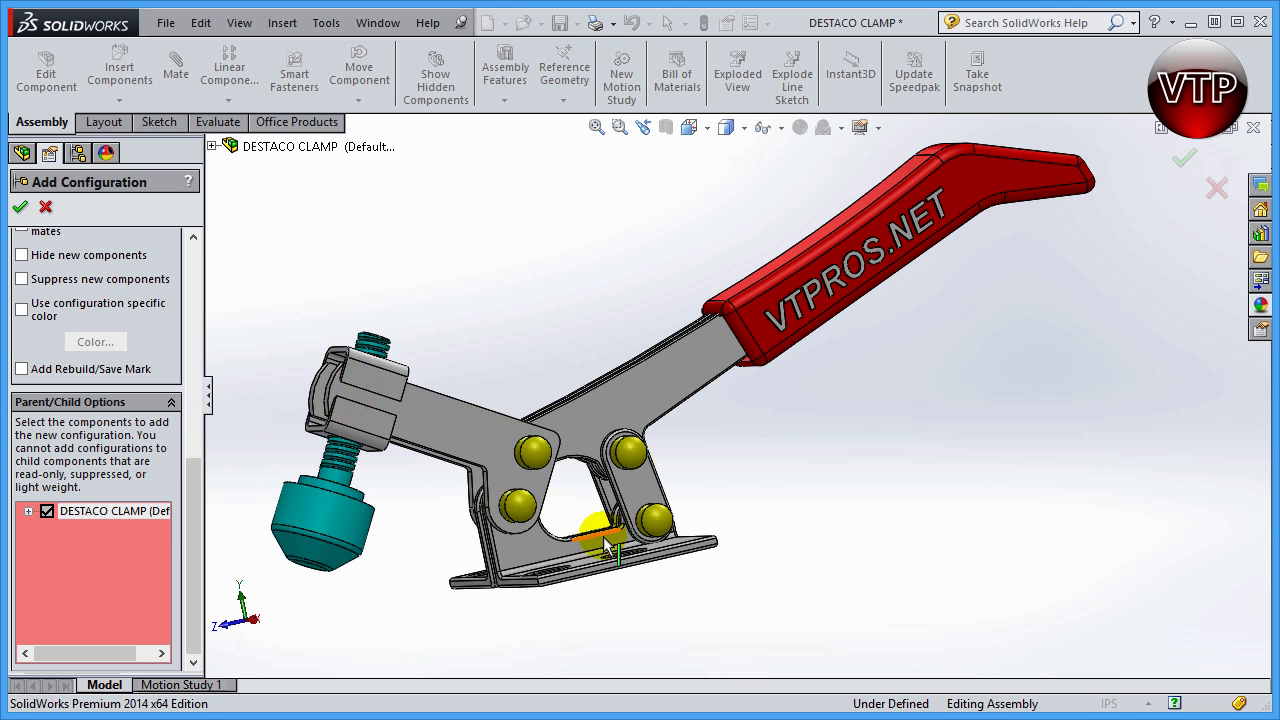
{"action": "scroll", "coordinate": [597, 534], "scroll_direction": "down", "scroll_amount": 6}
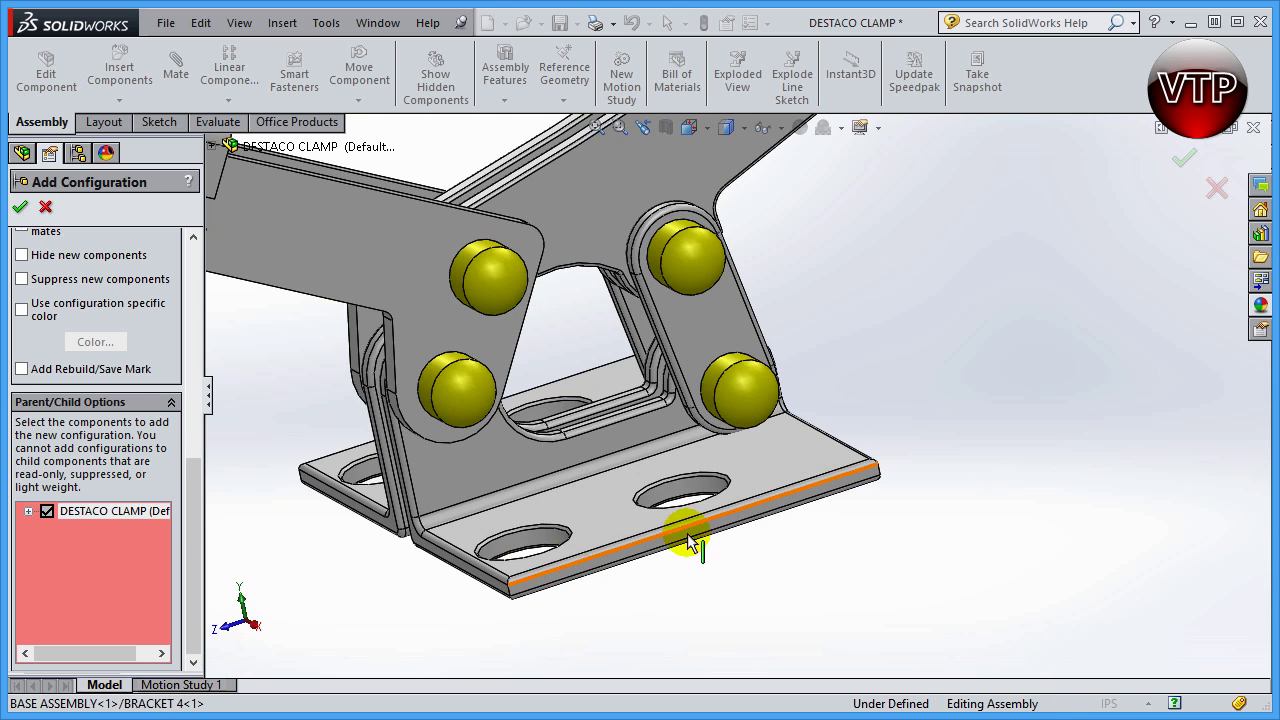
{"action": "scroll", "coordinate": [690, 462], "scroll_direction": "up", "scroll_amount": 4}
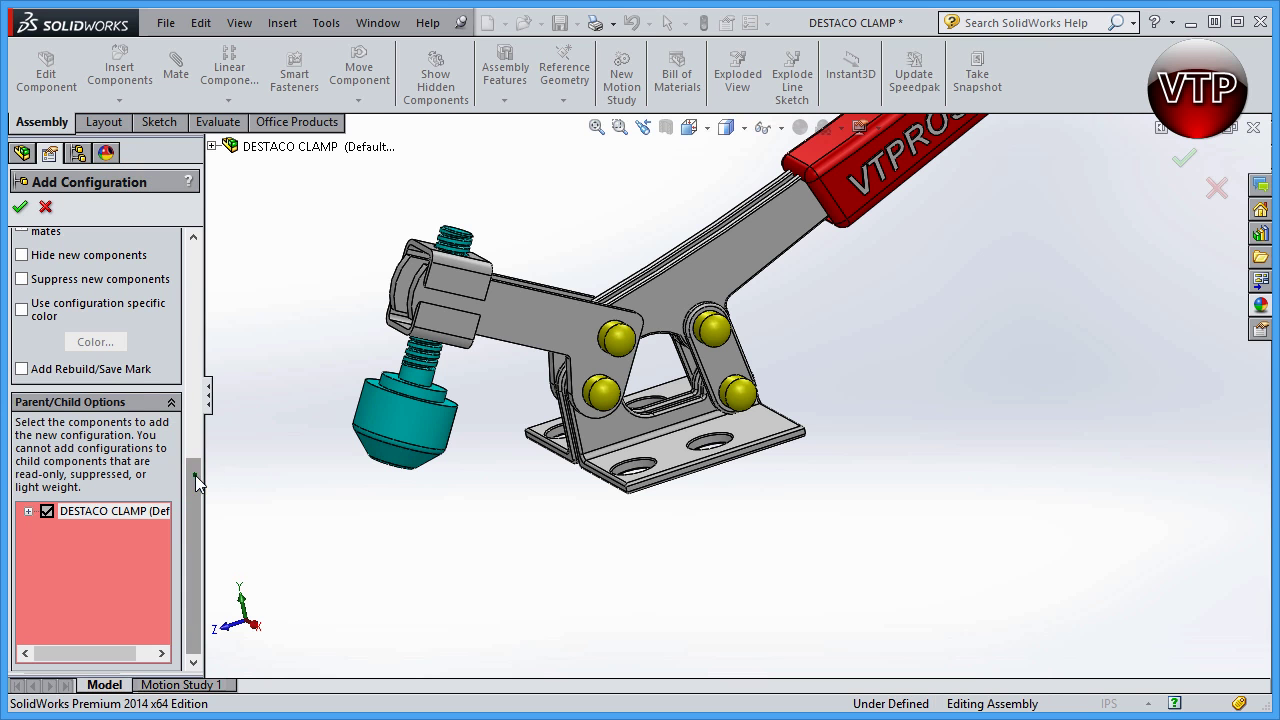
{"action": "left_click_drag", "start_coordinate": [195, 470], "coordinate": [199, 513]}
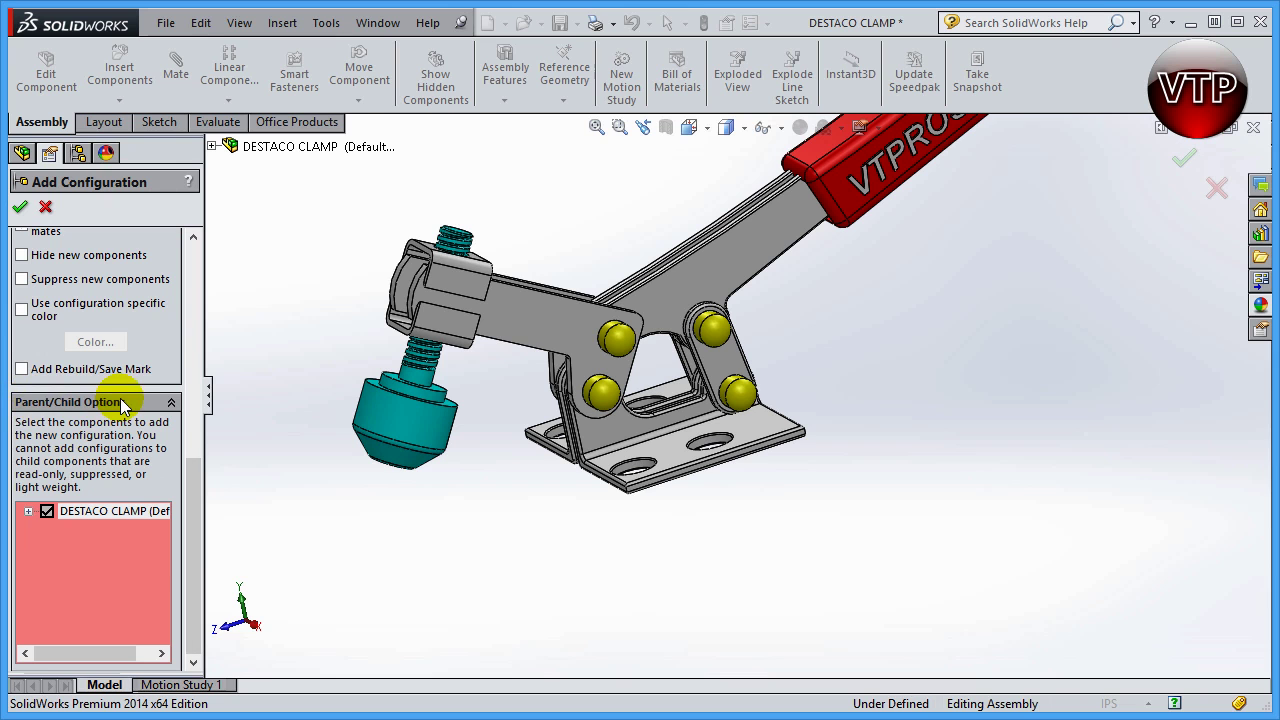
Check BASE ASSEMBLY, BRACKET 4 and BRACKET 3 to receive the 'no fillets' configuration.
{"action": "left_click", "coordinate": [28, 511]}
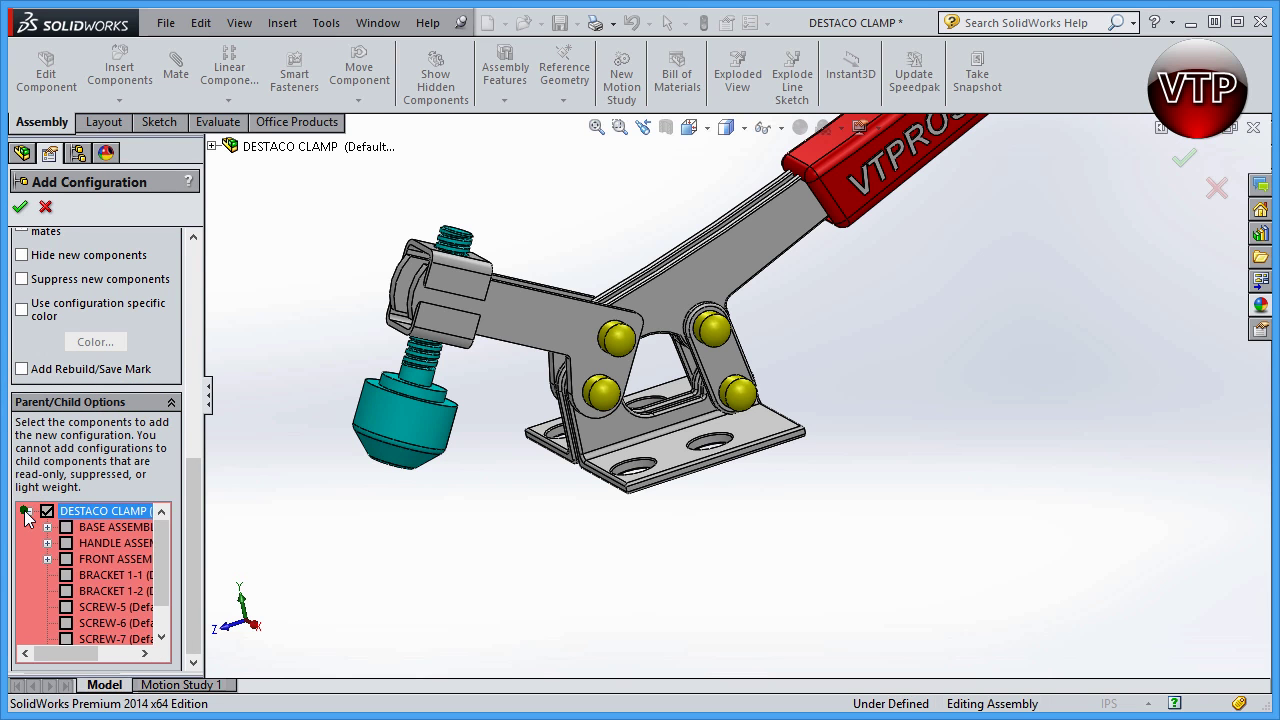
{"action": "mouse_move", "coordinate": [166, 514]}
{"action": "left_mouse_down"}
{"action": "mouse_move", "coordinate": [164, 584]}
{"action": "mouse_move", "coordinate": [163, 520]}
{"action": "left_mouse_up"}
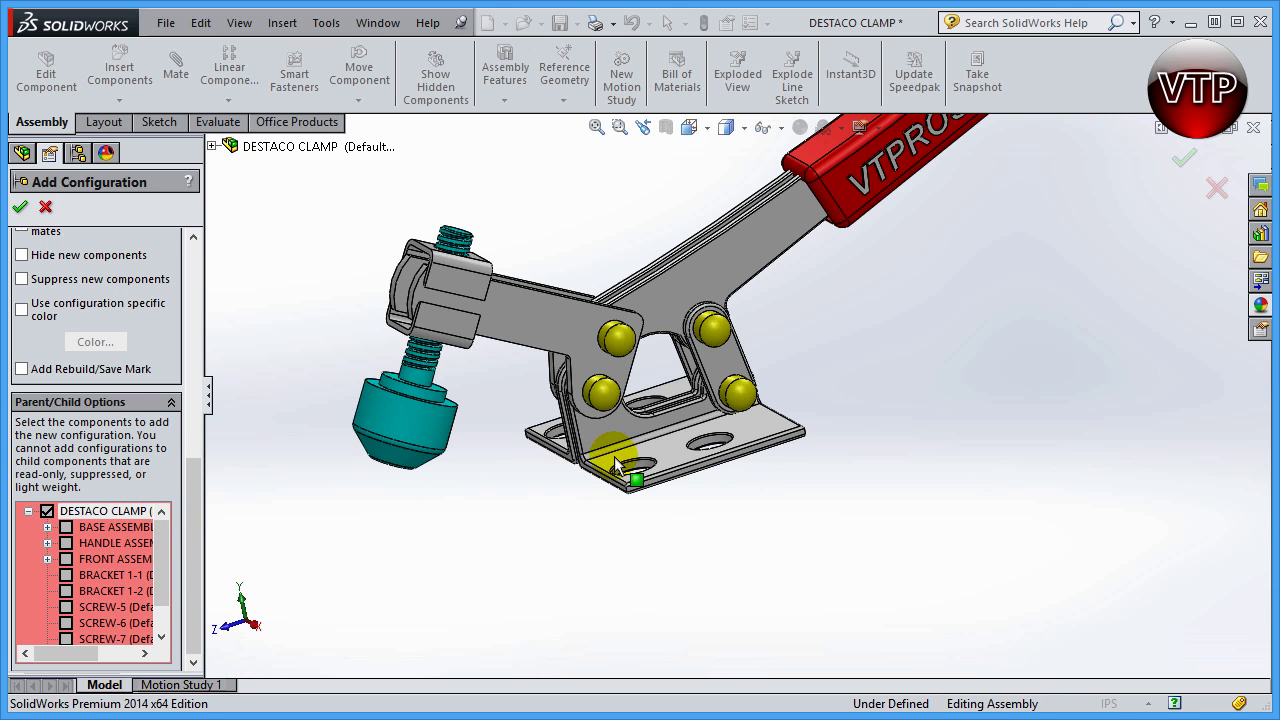
{"action": "scroll", "coordinate": [620, 466], "scroll_direction": "down", "scroll_amount": 5}
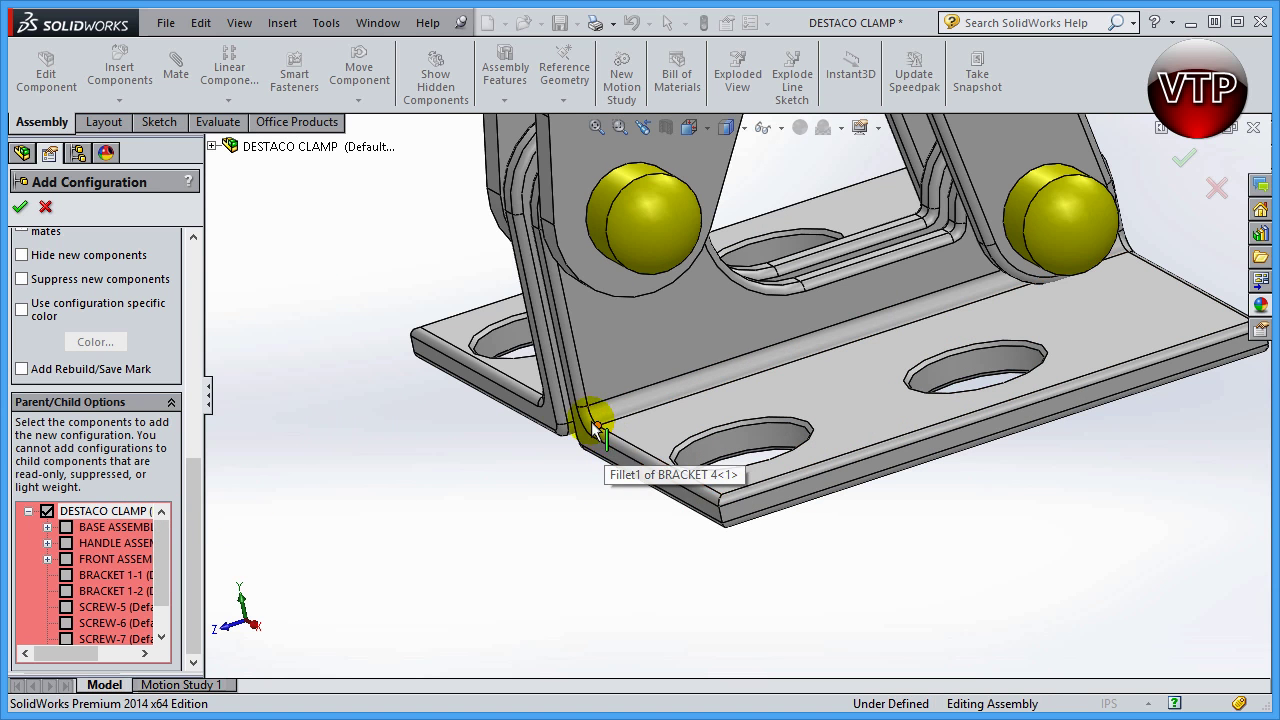
{"action": "left_click", "coordinate": [66, 527]}
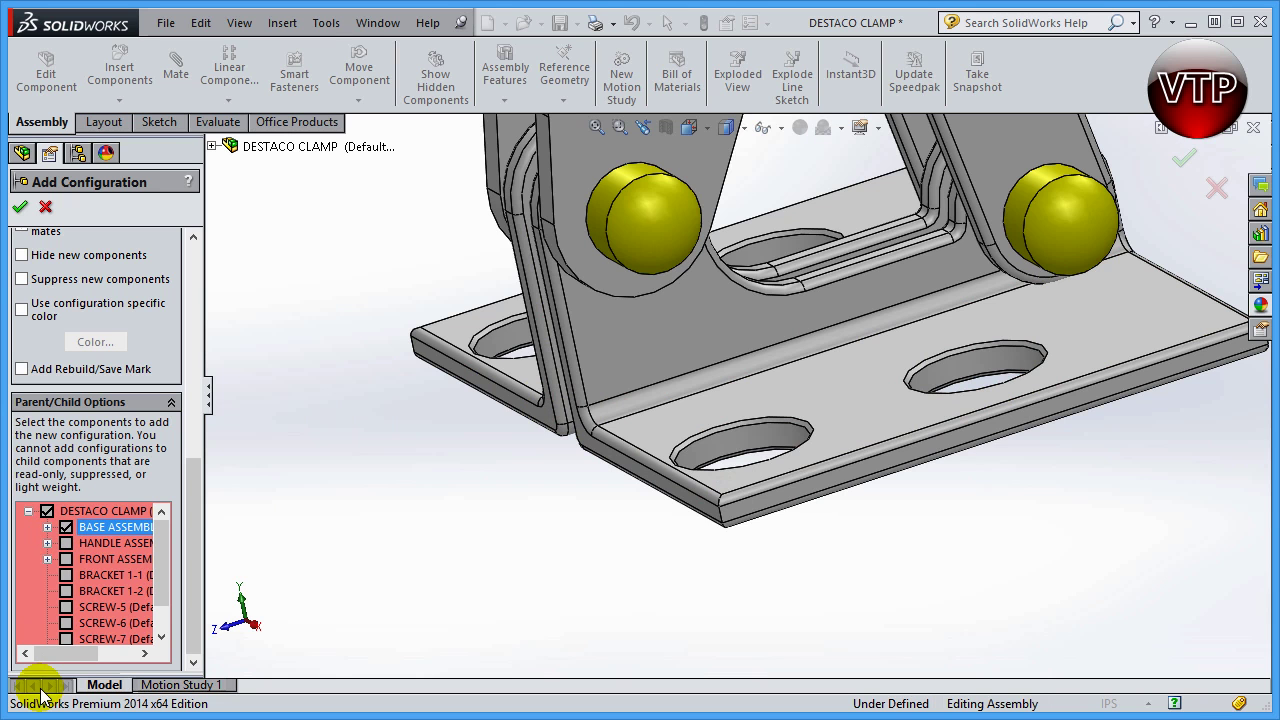
{"action": "left_click", "coordinate": [47, 527]}
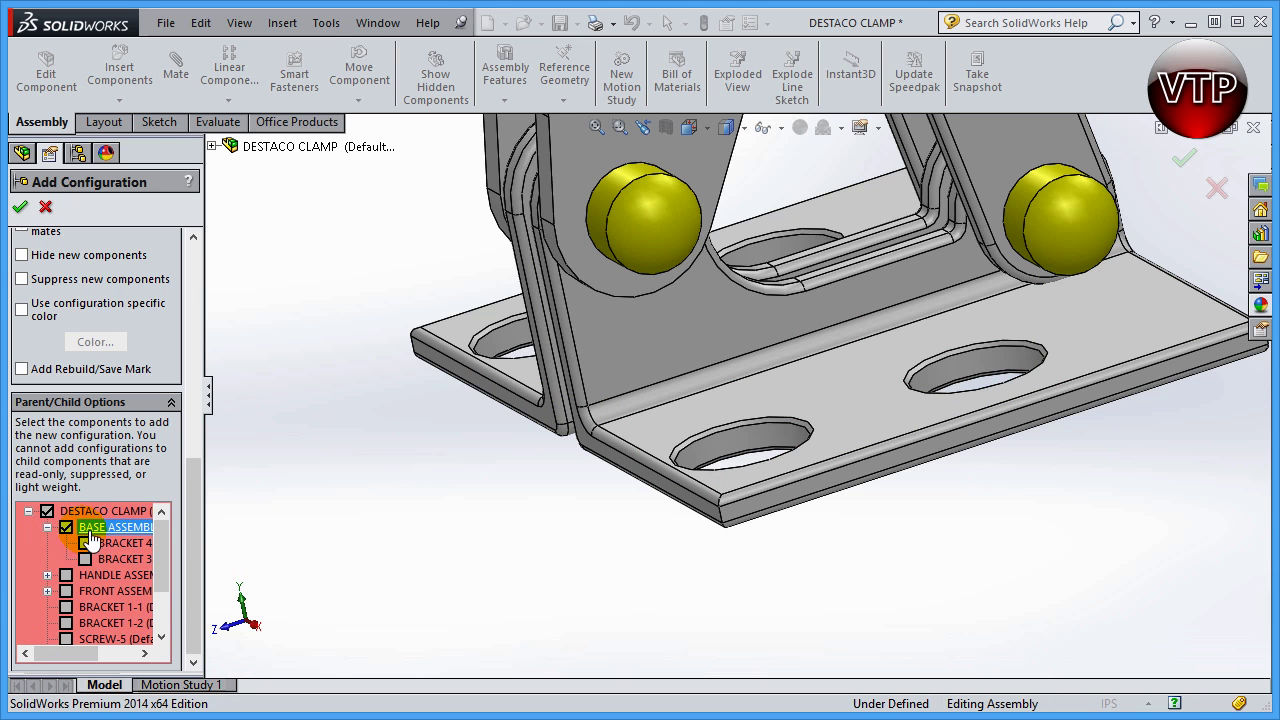
{"action": "left_click", "coordinate": [85, 543]}
{"action": "left_click", "coordinate": [85, 559]}
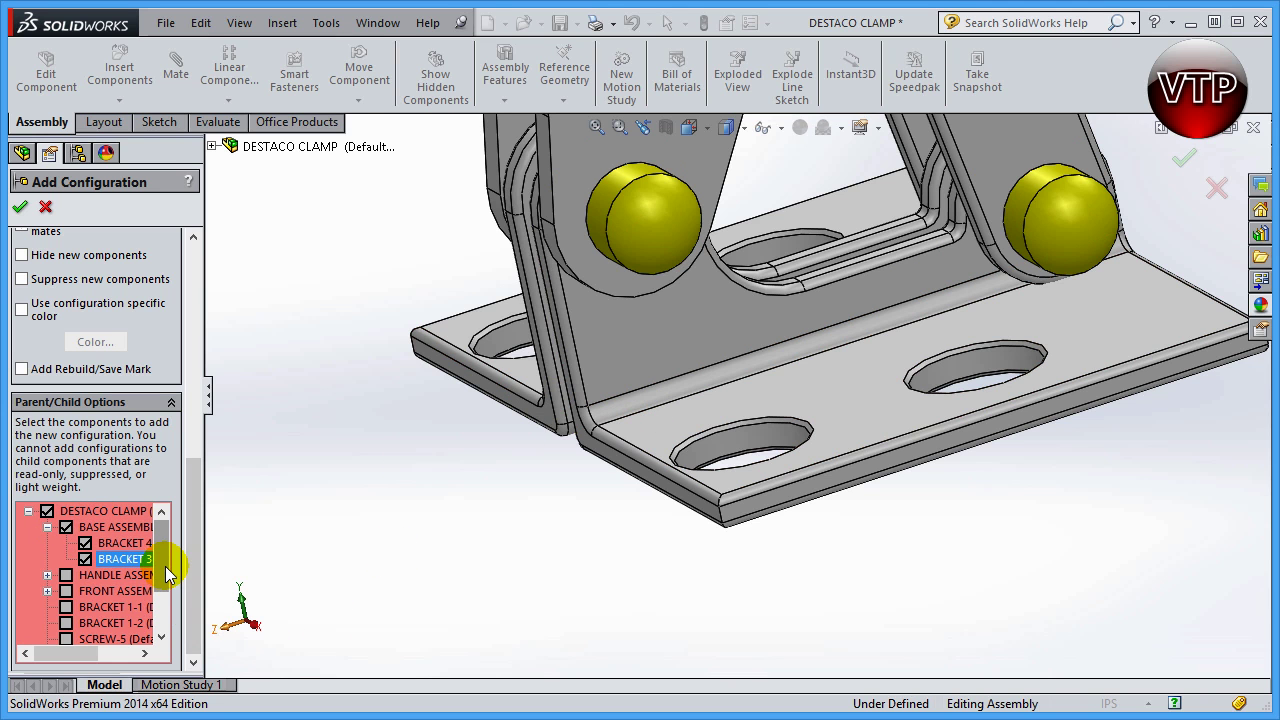
Check FRONT ASSEMBLY with its BRACKET 2, BRACKET 6 and CLAMP HEAD parts.
{"action": "left_click", "coordinate": [48, 525]}
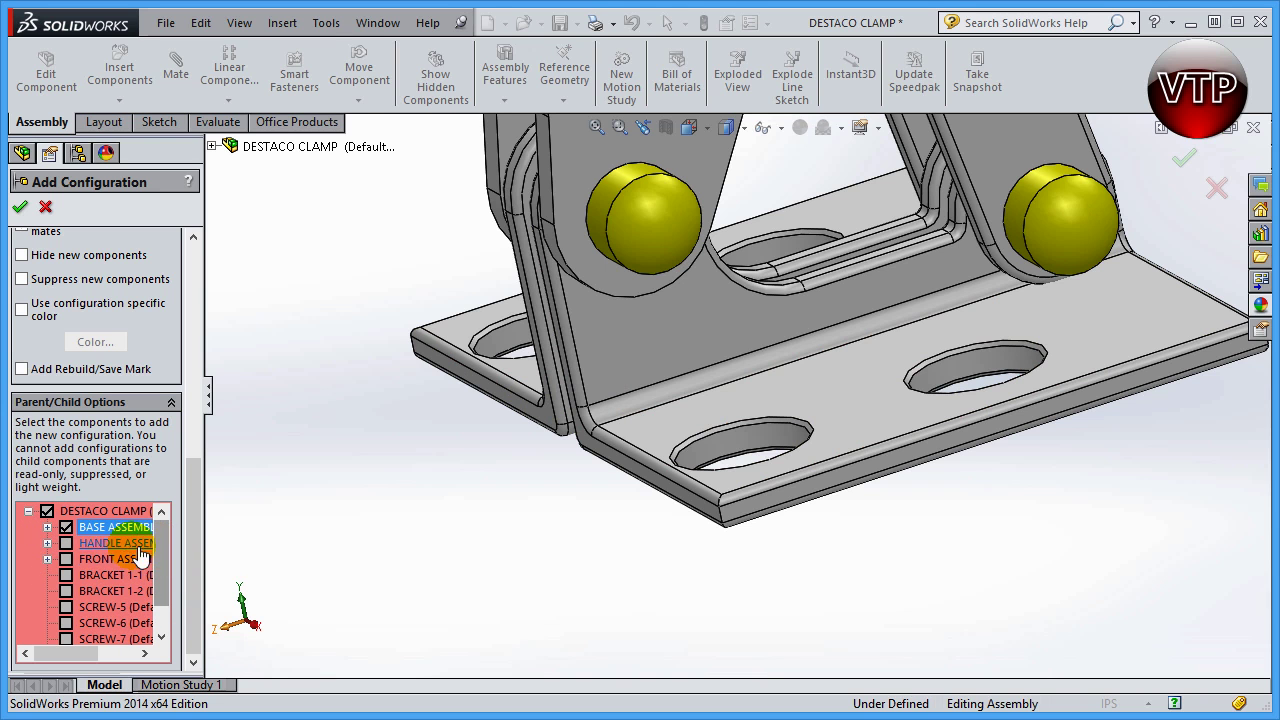
{"action": "left_click", "coordinate": [48, 559]}
{"action": "left_click", "coordinate": [67, 544]}
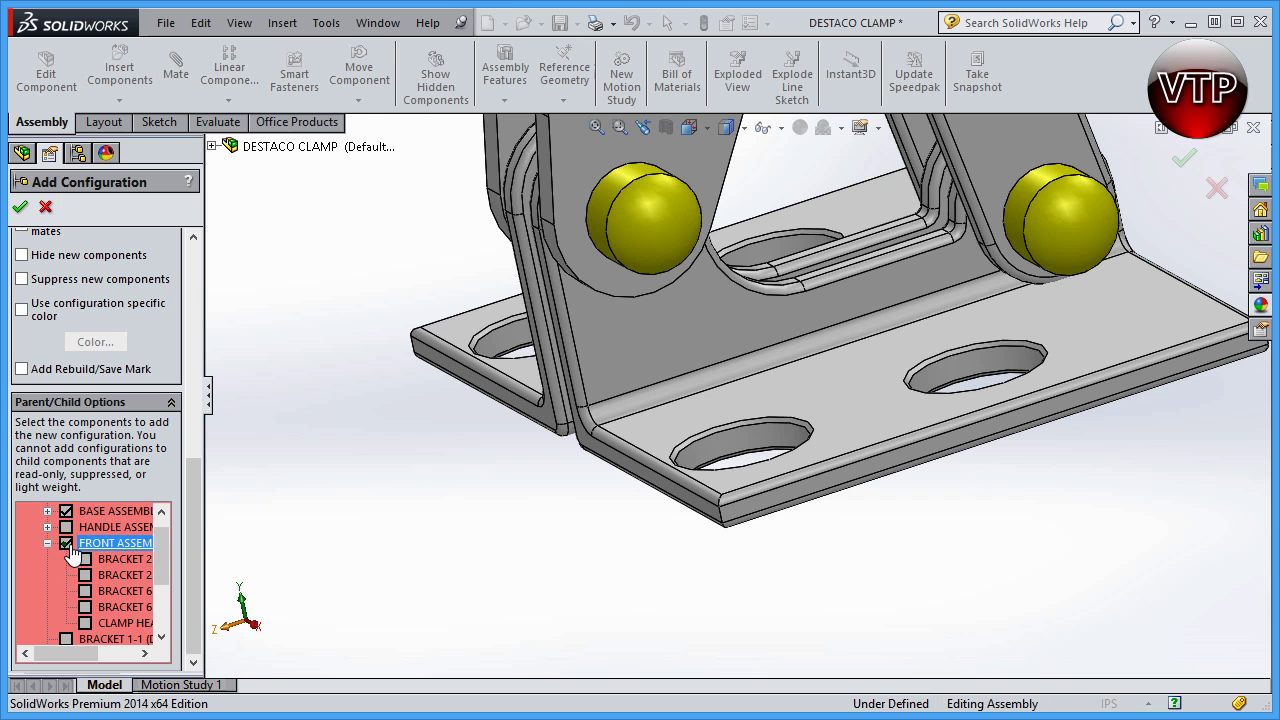
{"action": "left_click", "coordinate": [86, 561]}
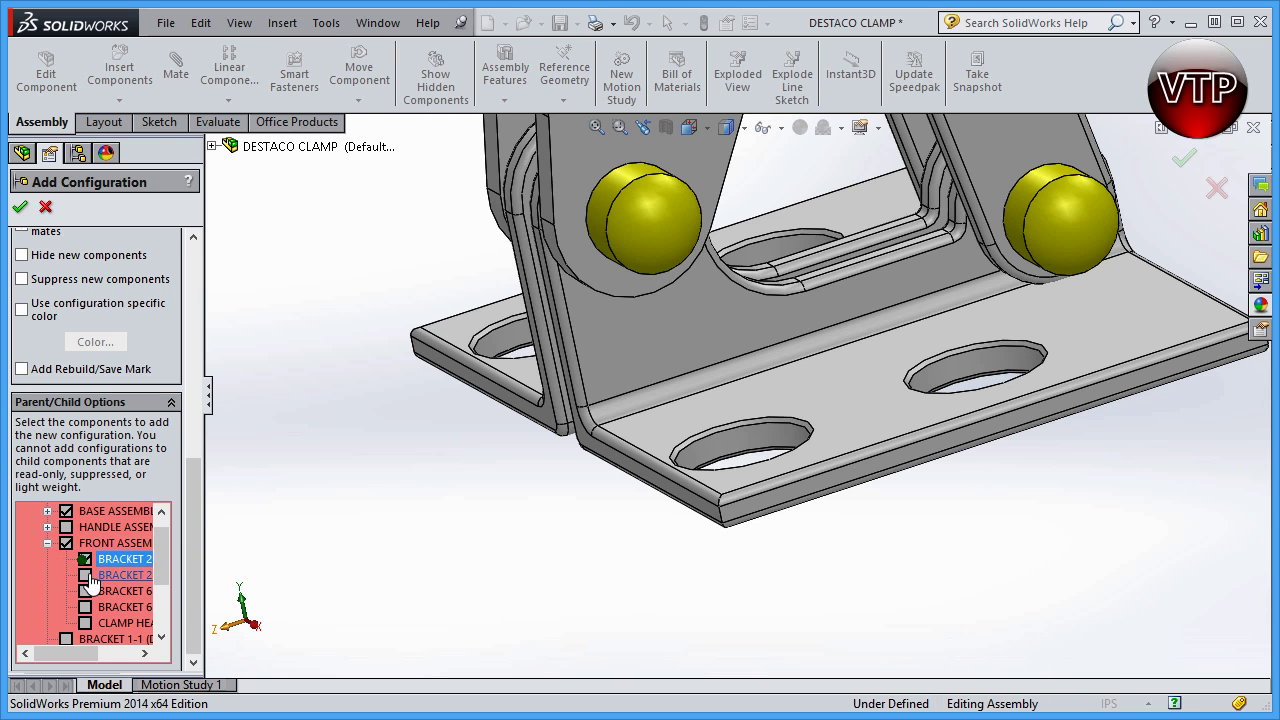
{"action": "left_click", "coordinate": [86, 575]}
{"action": "left_click", "coordinate": [86, 591]}
{"action": "left_click", "coordinate": [86, 623]}
{"action": "left_click", "coordinate": [86, 607]}
Uncheck FRONT ASSEMBLY and all its parts again, then collapse that branch.
{"action": "left_click", "coordinate": [66, 543]}
{"action": "left_click", "coordinate": [86, 559]}
{"action": "left_click", "coordinate": [86, 575]}
{"action": "left_click", "coordinate": [86, 591]}
{"action": "left_click", "coordinate": [86, 607]}
{"action": "left_click", "coordinate": [86, 623]}
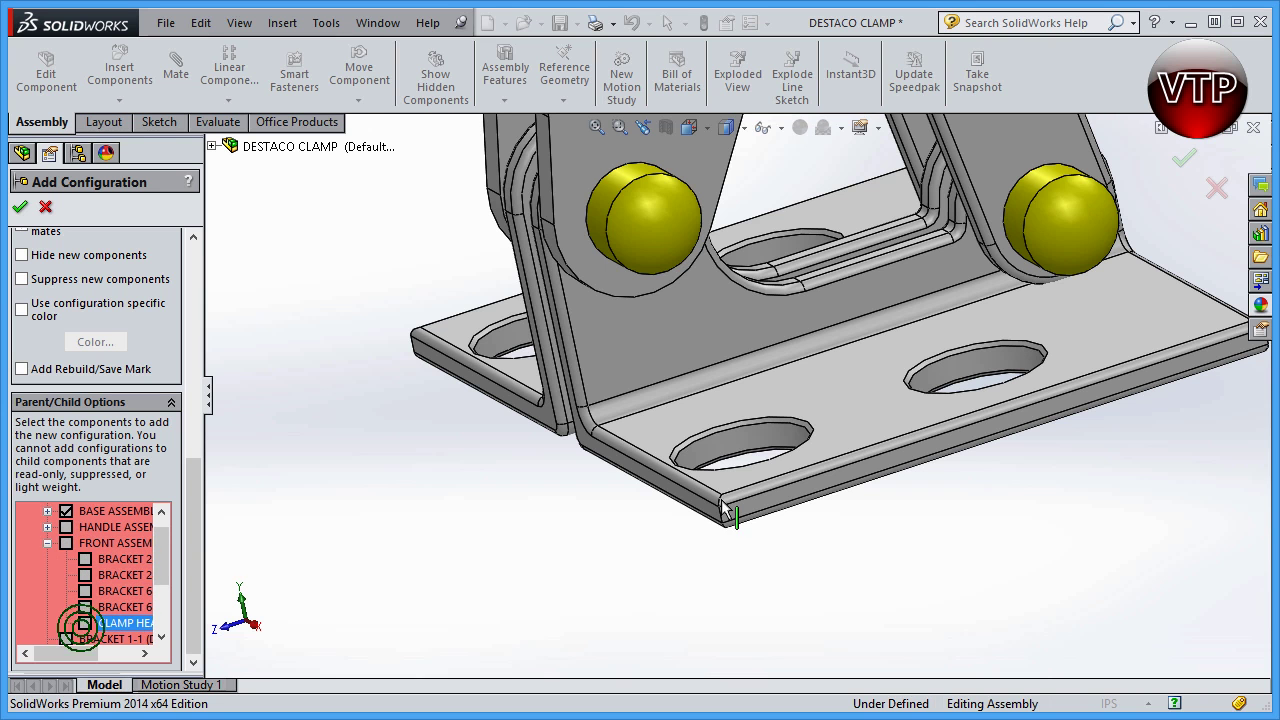
{"action": "left_click", "coordinate": [47, 543]}
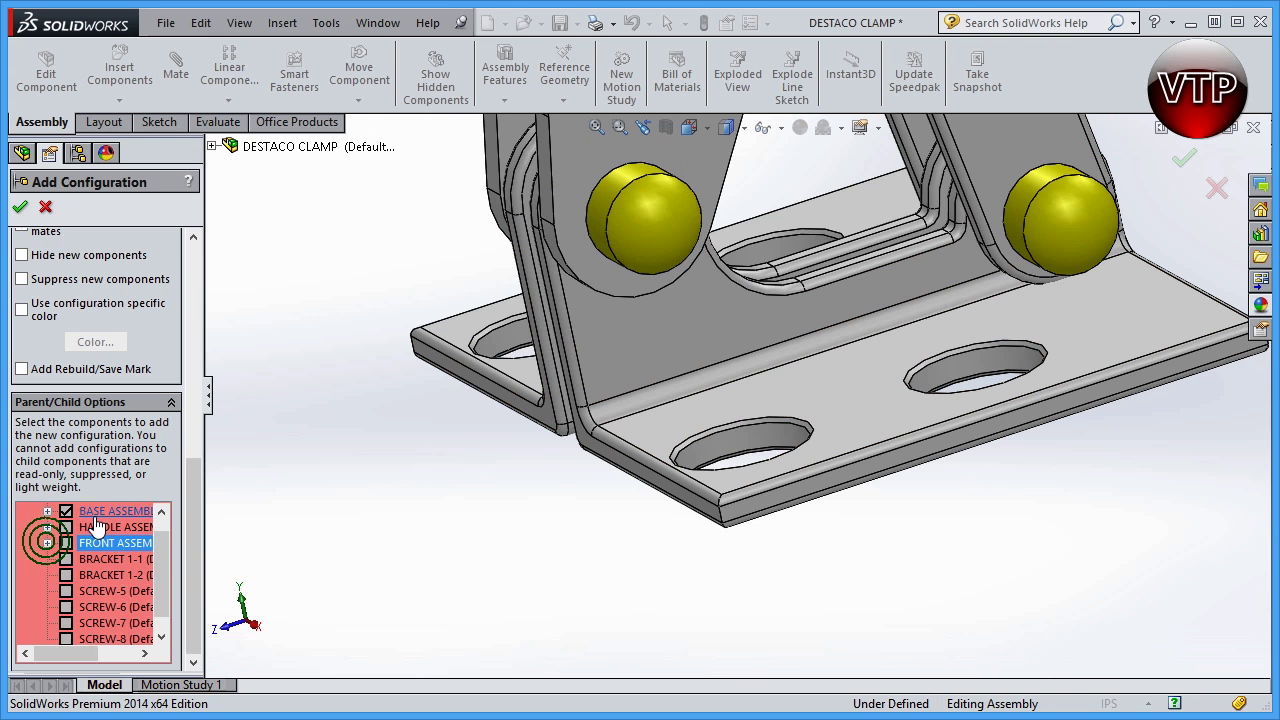
{"action": "left_click_drag", "start_coordinate": [161, 554], "coordinate": [162, 588]}
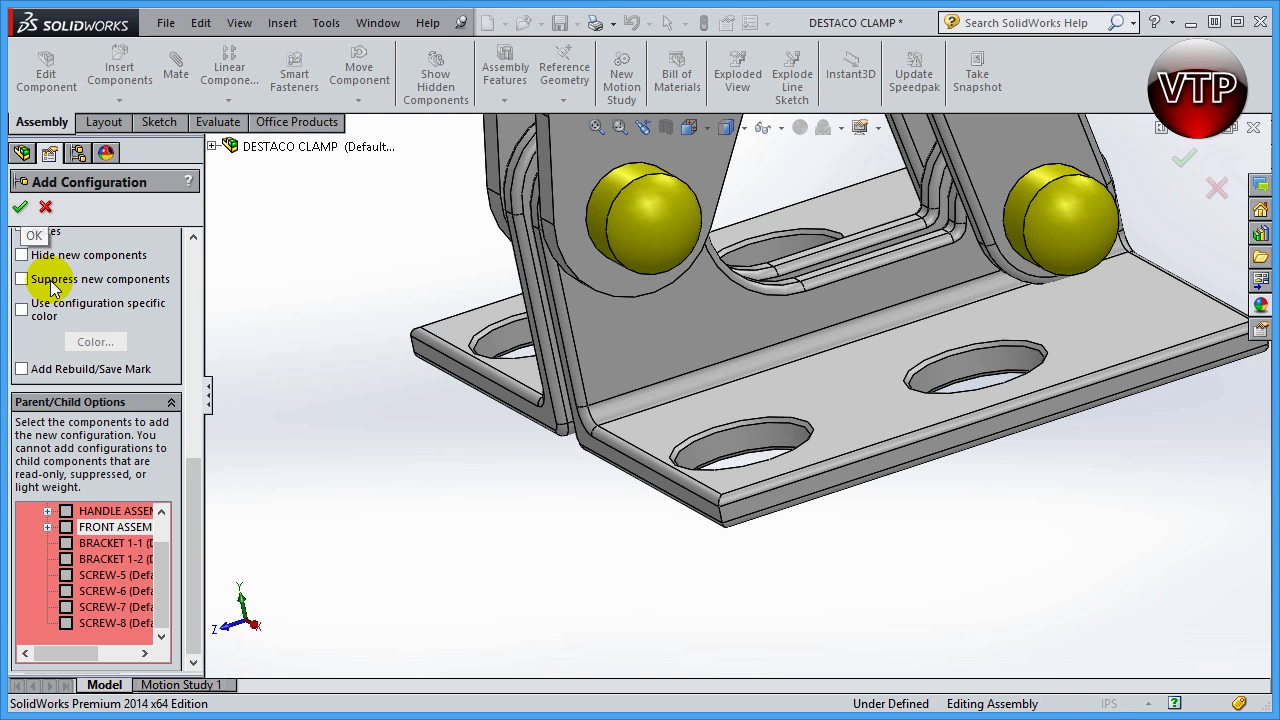
{"action": "scroll", "coordinate": [160, 535], "scroll_direction": "up", "scroll_amount": 1}
Keep BASE ASSEMBLY included and confirm creating the 'no fillets' configuration.
{"action": "left_click", "coordinate": [96, 530]}
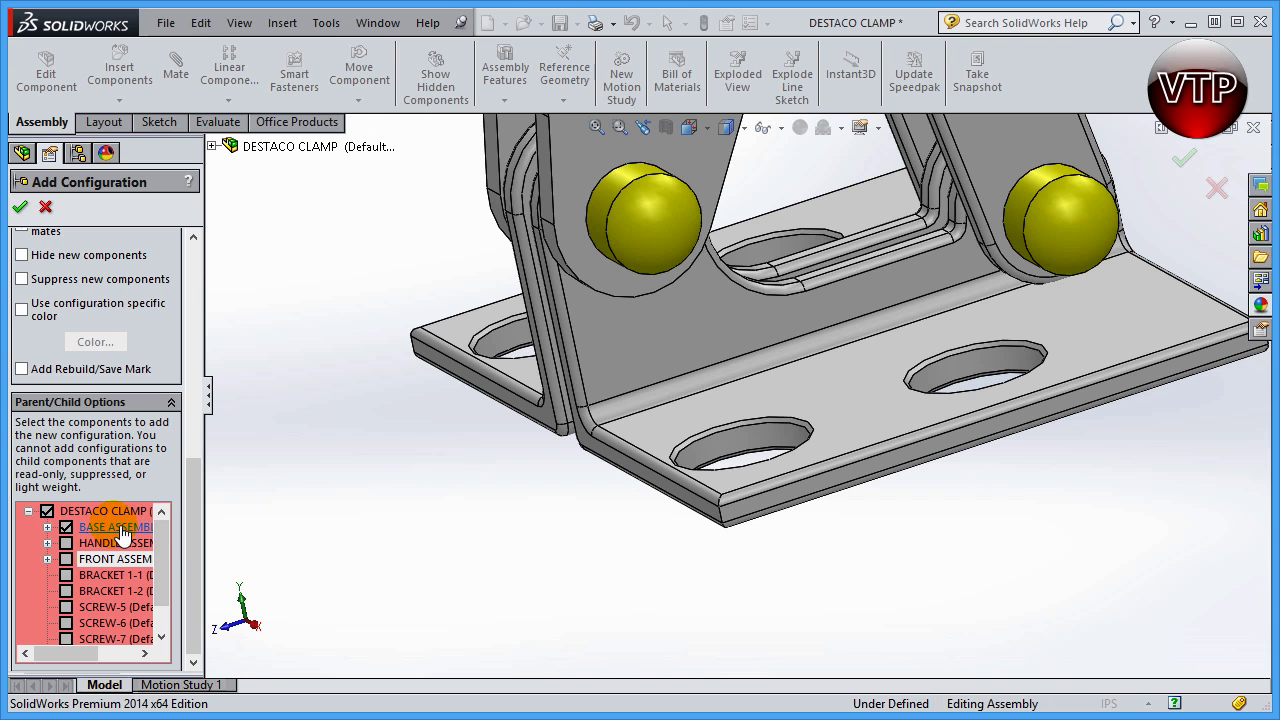
{"action": "left_click", "coordinate": [47, 527]}
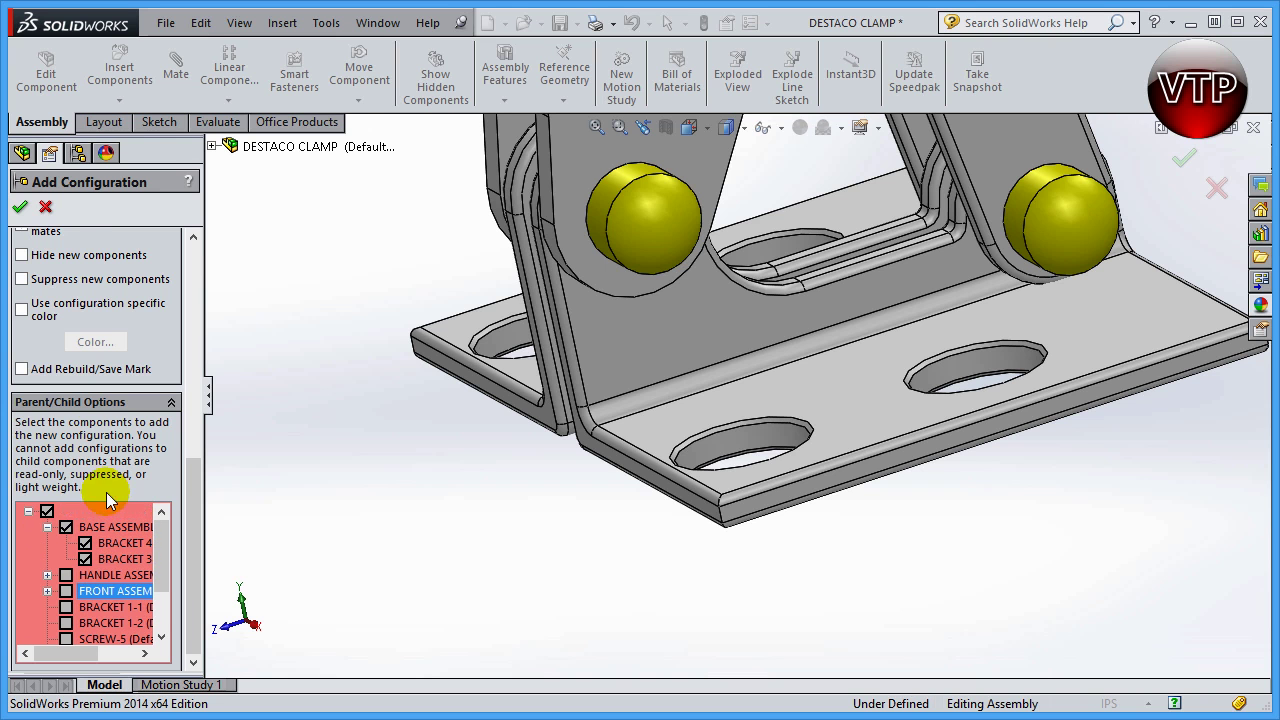
{"action": "left_click", "coordinate": [20, 207]}
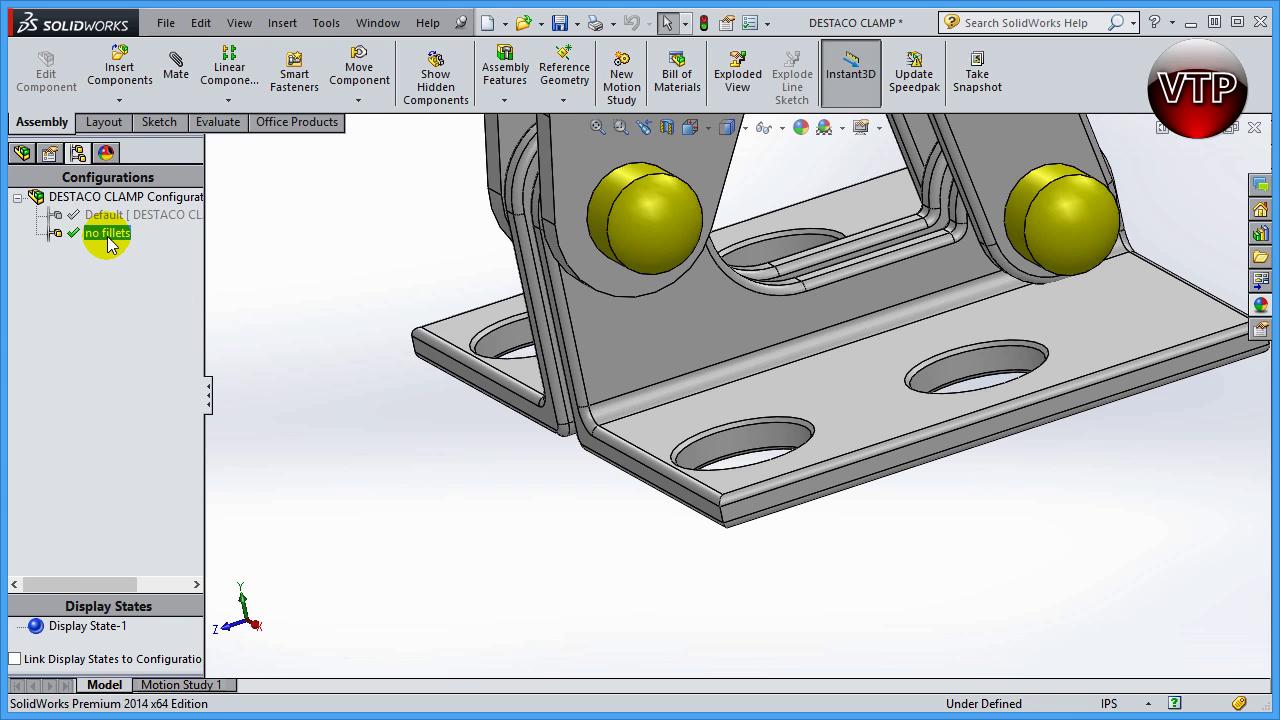
Activate the 'no fillets' configuration and go back to the FeatureManager tree.
{"action": "left_click", "coordinate": [101, 237]}
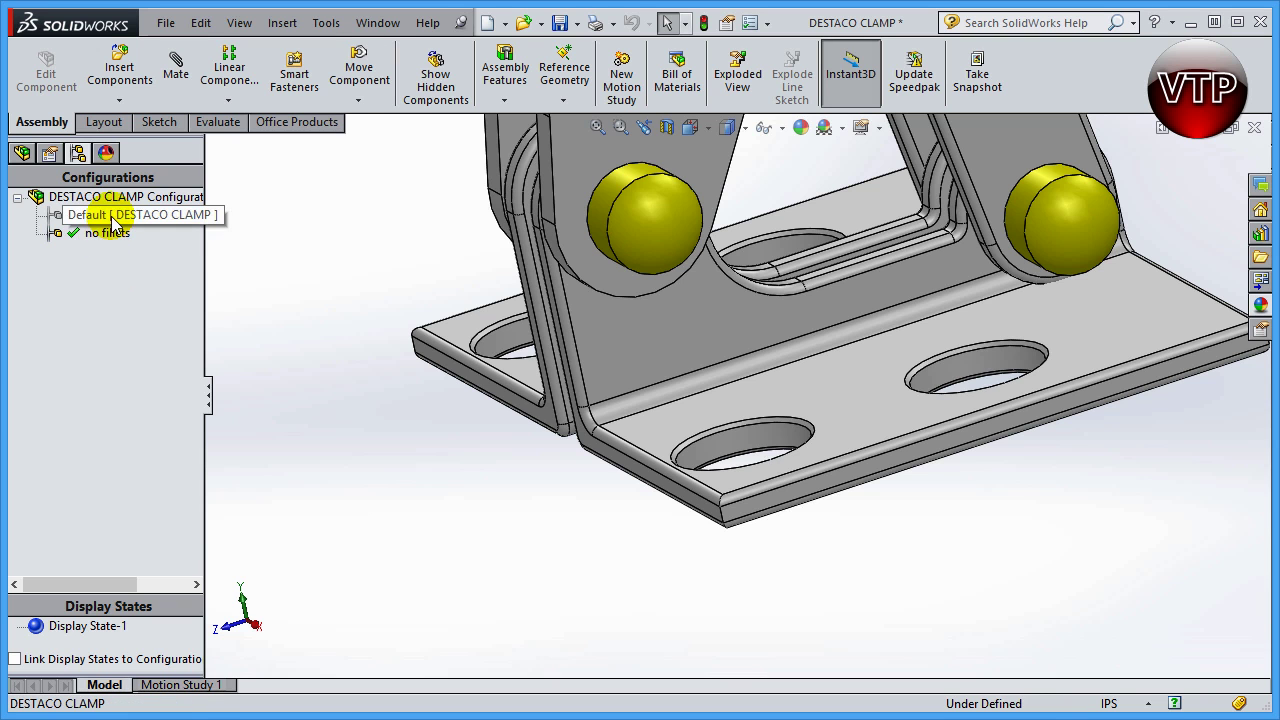
{"action": "double_click", "coordinate": [140, 215]}
{"action": "left_click", "coordinate": [109, 238]}
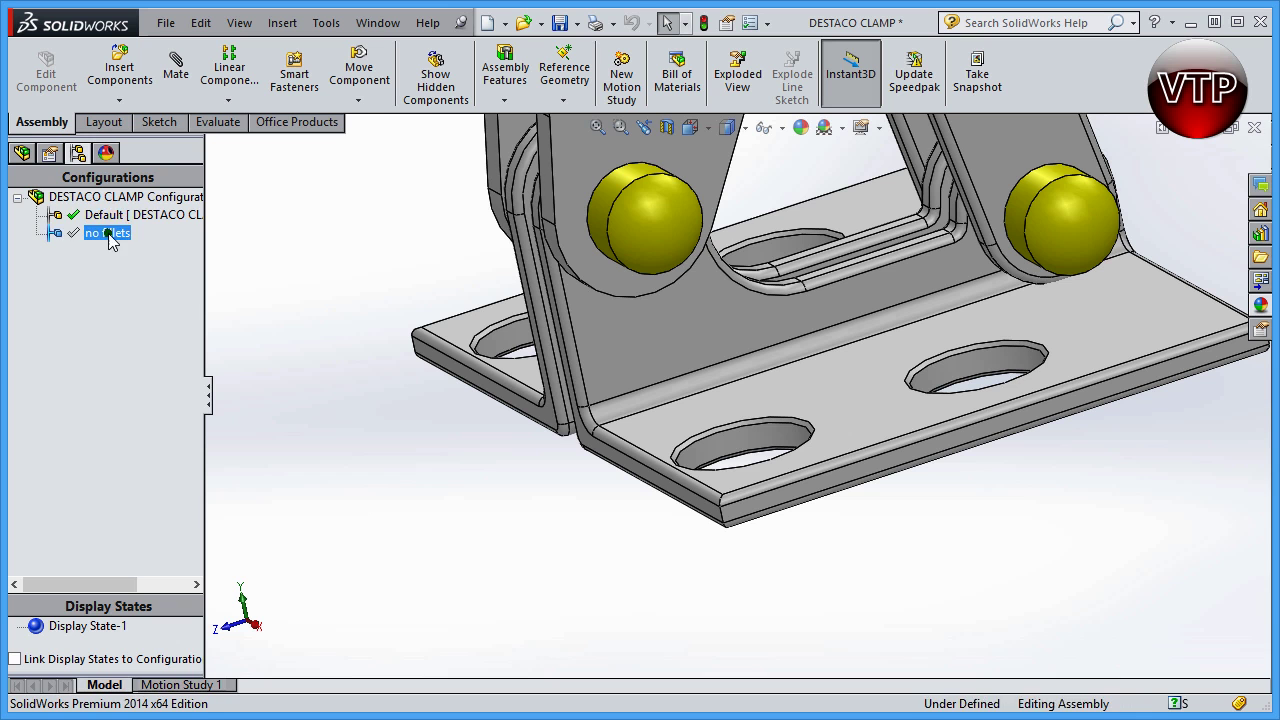
{"action": "double_click", "coordinate": [110, 236]}
{"action": "left_click", "coordinate": [22, 152]}
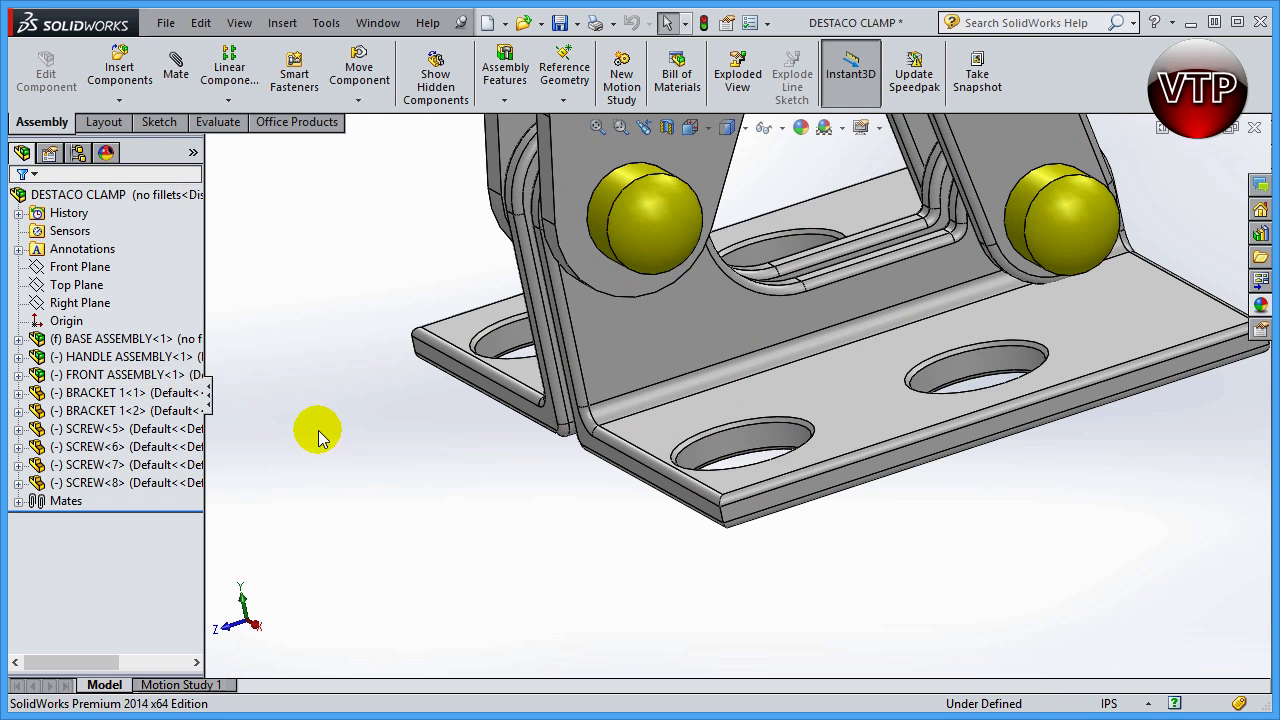
Suppress Fillet1 on BRACKET 4 inside BASE ASSEMBLY.
{"action": "left_click", "coordinate": [18, 340]}
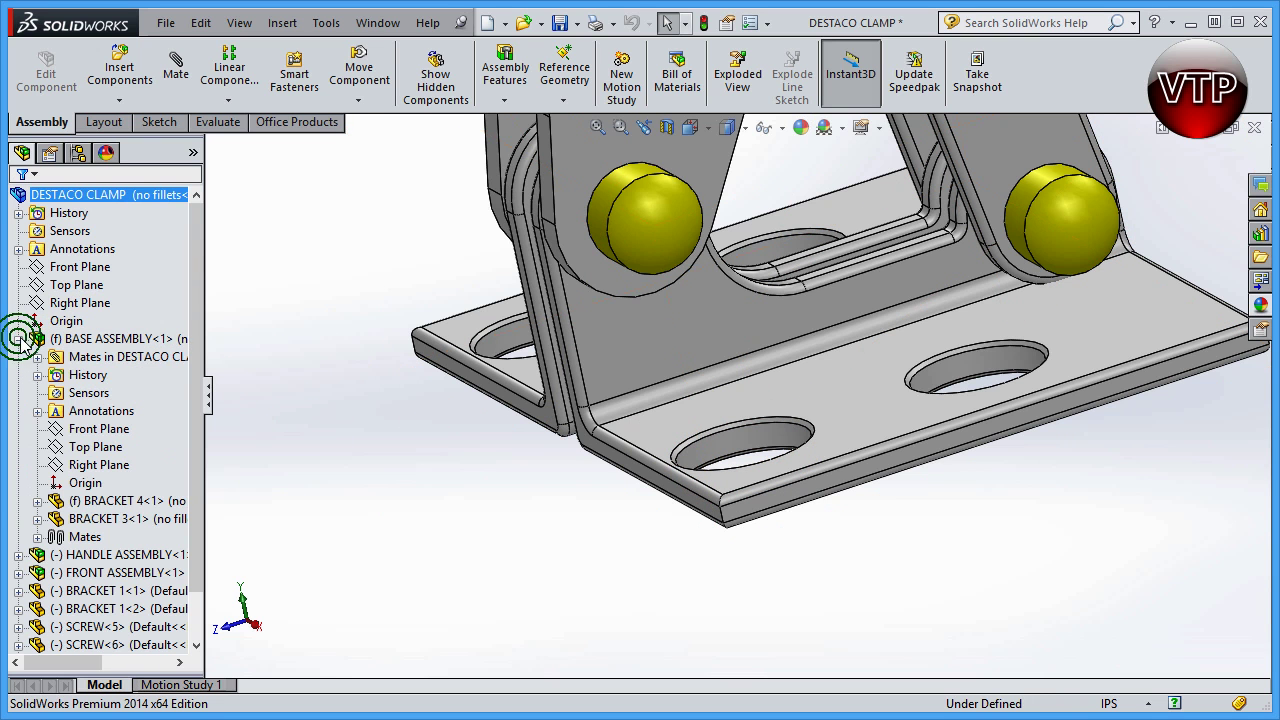
{"action": "left_click", "coordinate": [37, 501]}
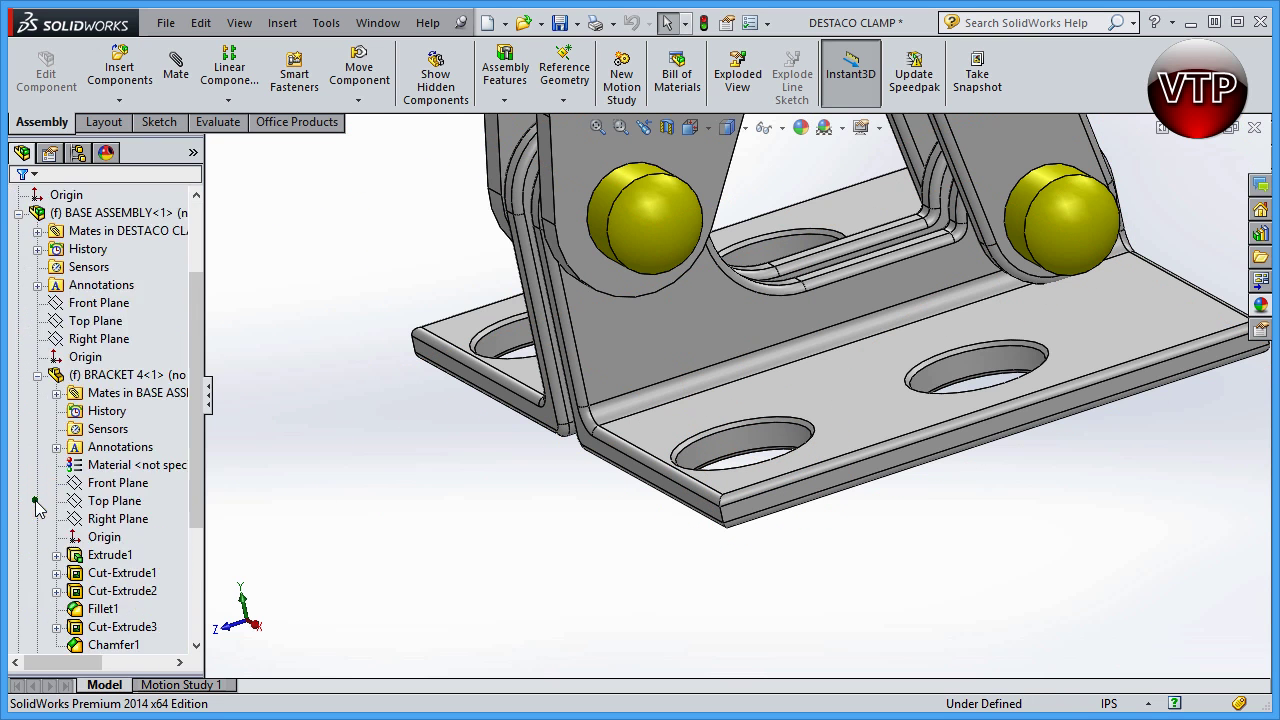
{"action": "left_click", "coordinate": [96, 611]}
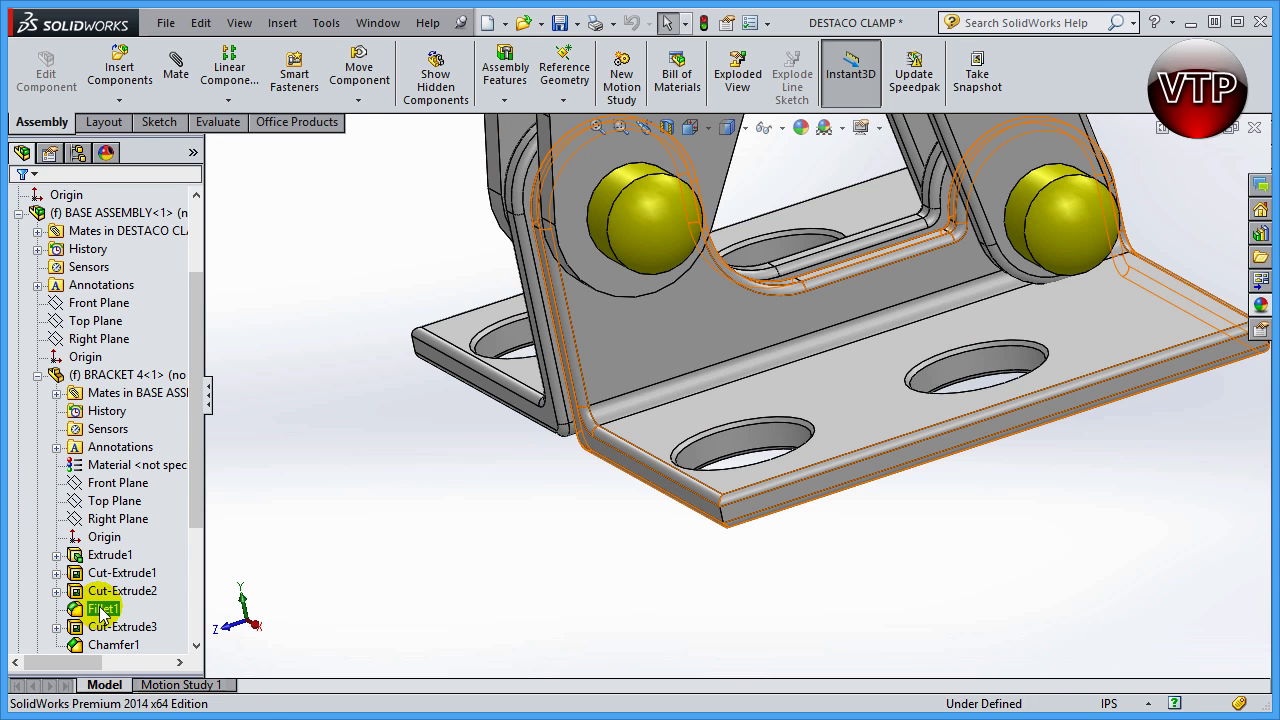
{"action": "left_click", "coordinate": [136, 554]}
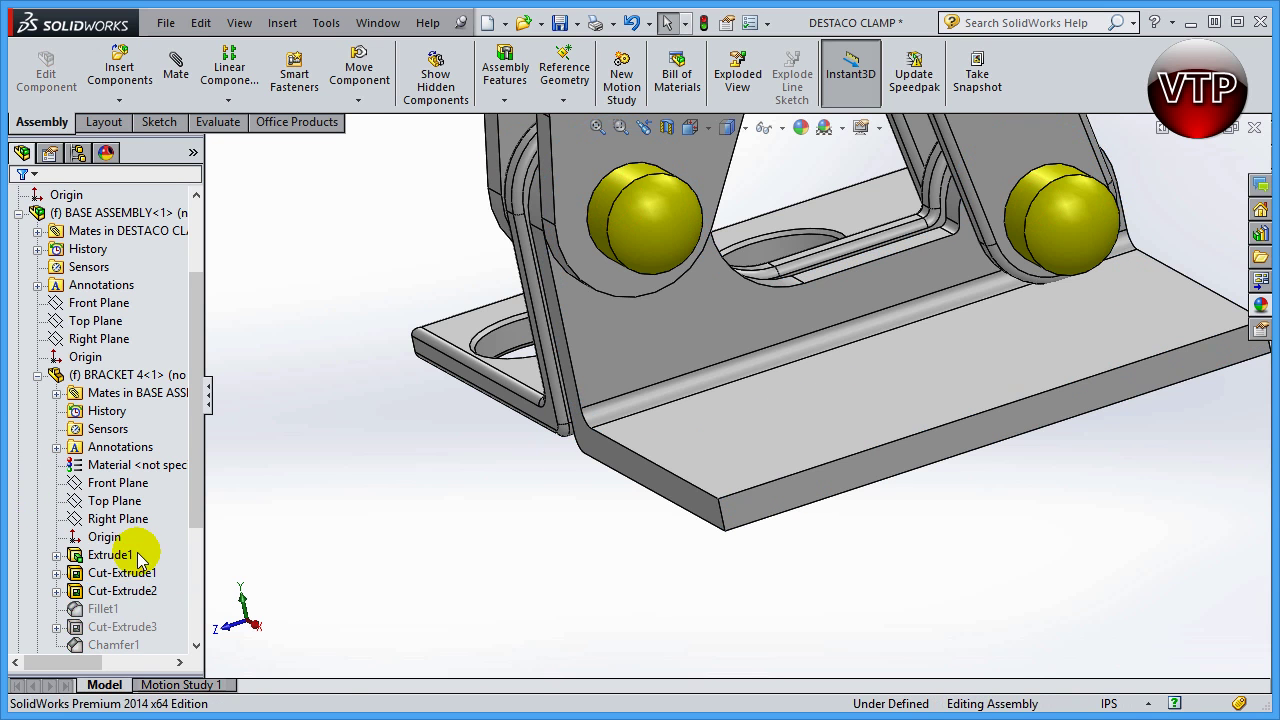
Suppress Fillet1 on BRACKET 3 as well.
{"action": "scroll", "coordinate": [200, 518], "scroll_direction": "down", "scroll_amount": 1}
{"action": "scroll", "coordinate": [200, 518], "scroll_direction": "down", "scroll_amount": 3}
{"action": "left_click", "coordinate": [37, 297]}
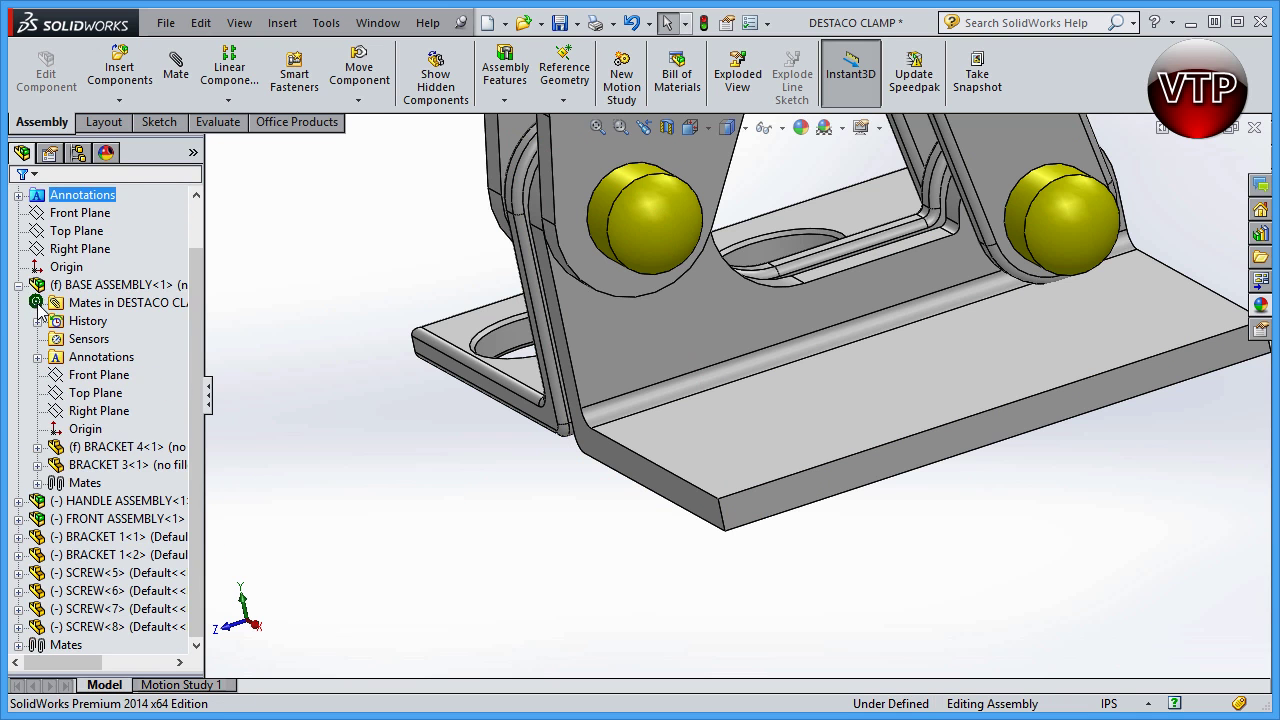
{"action": "left_click", "coordinate": [37, 446]}
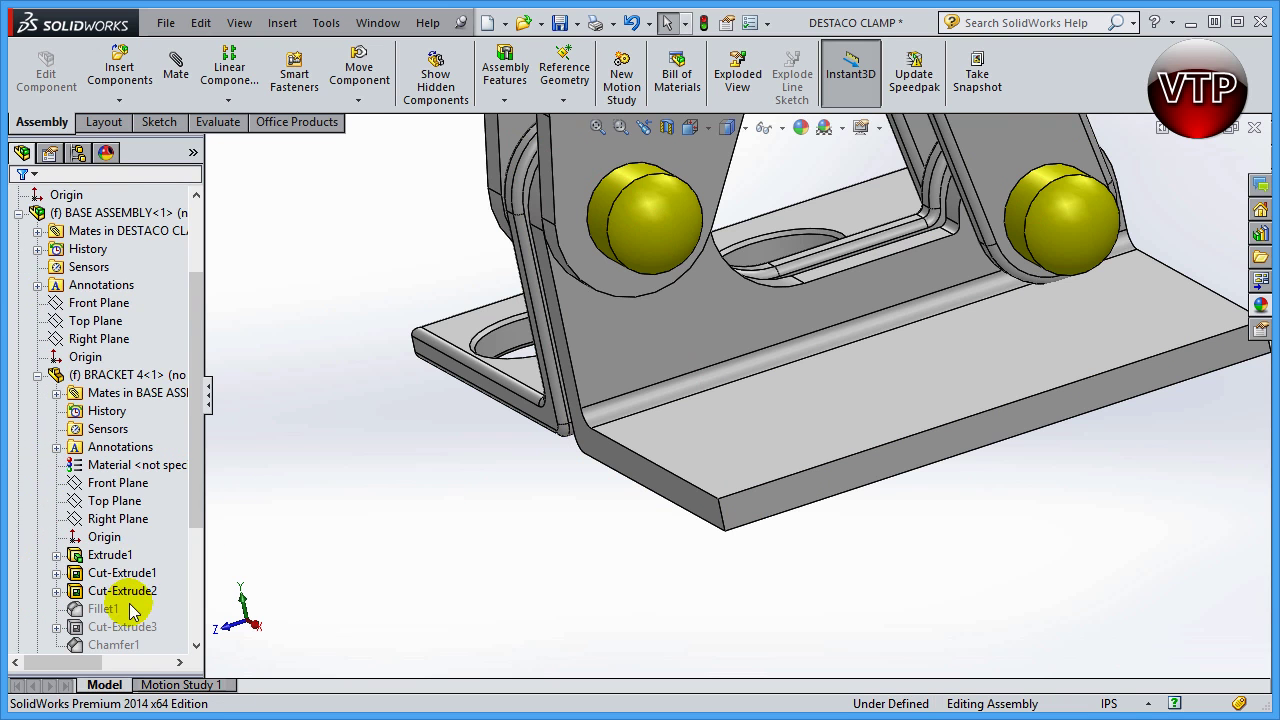
{"action": "scroll", "coordinate": [78, 530], "scroll_direction": "down", "scroll_amount": 1}
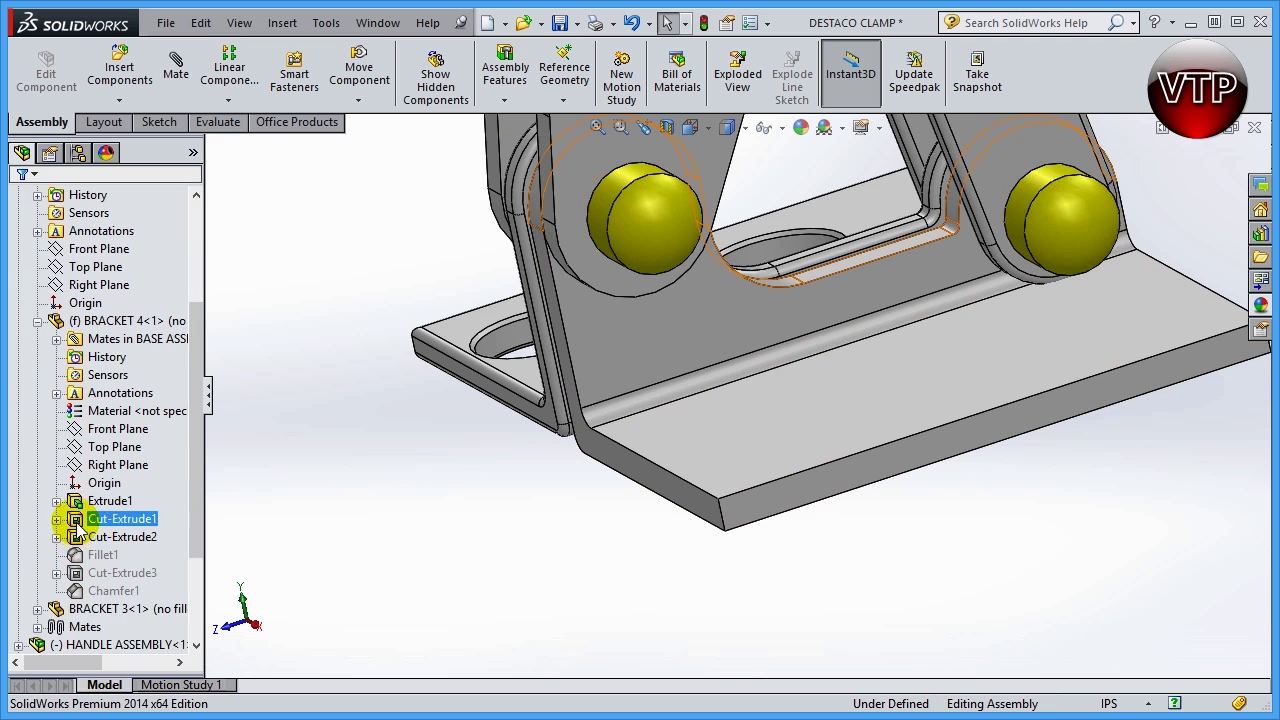
{"action": "left_click", "coordinate": [38, 609]}
{"action": "left_click", "coordinate": [105, 627]}
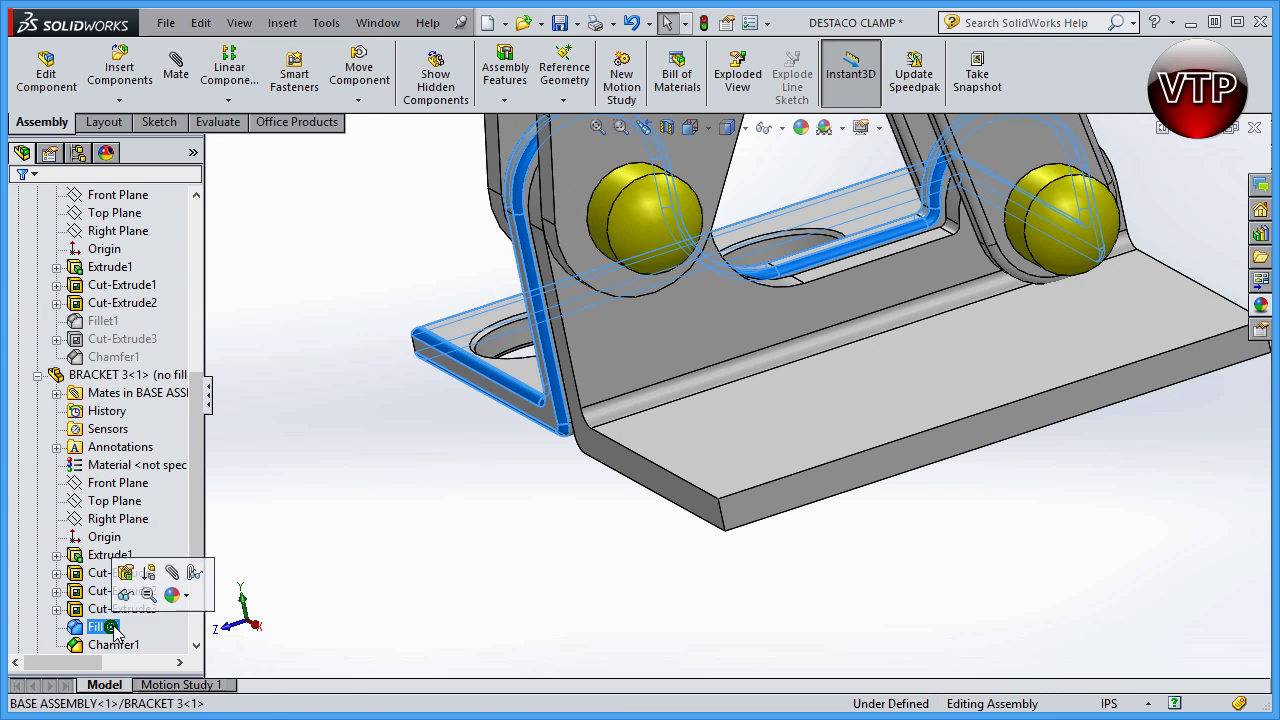
{"action": "left_click", "coordinate": [149, 572]}
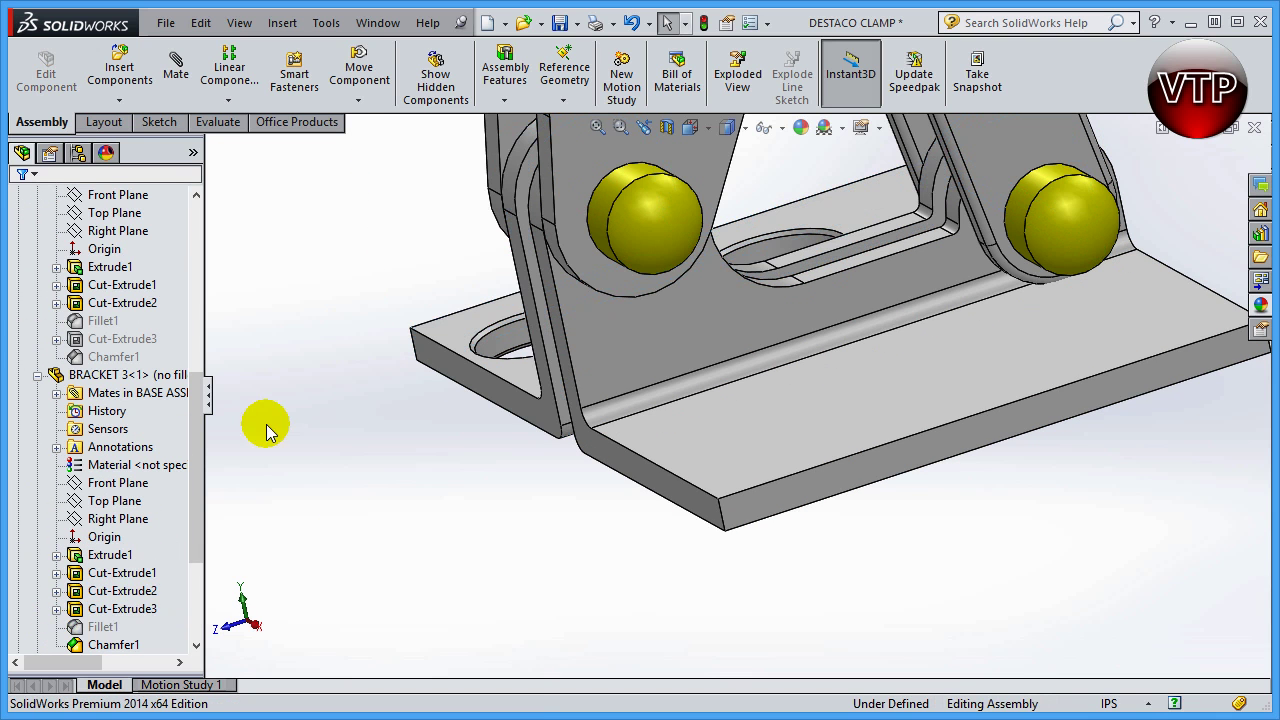
Activate Default to see rounded brackets, then reactivate 'no fillets' for sharp ones.
{"action": "scroll", "coordinate": [196, 251], "scroll_direction": "up", "scroll_amount": 8}
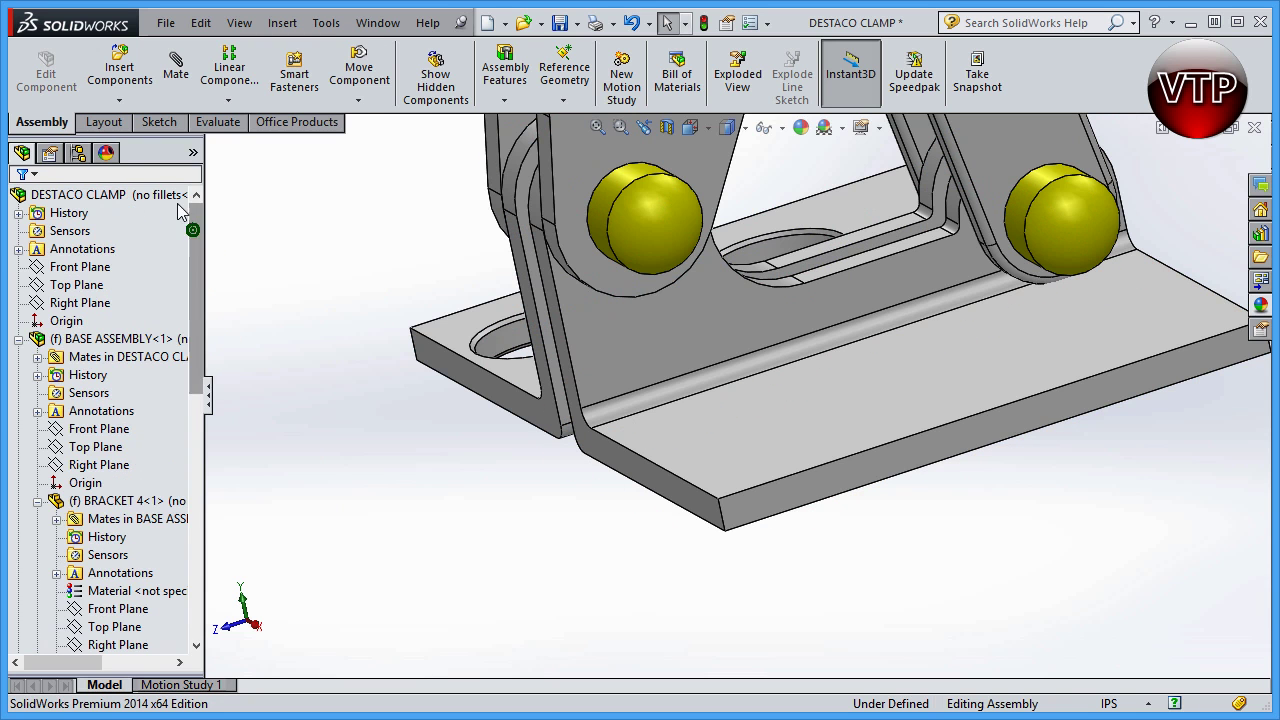
{"action": "left_click", "coordinate": [77, 153]}
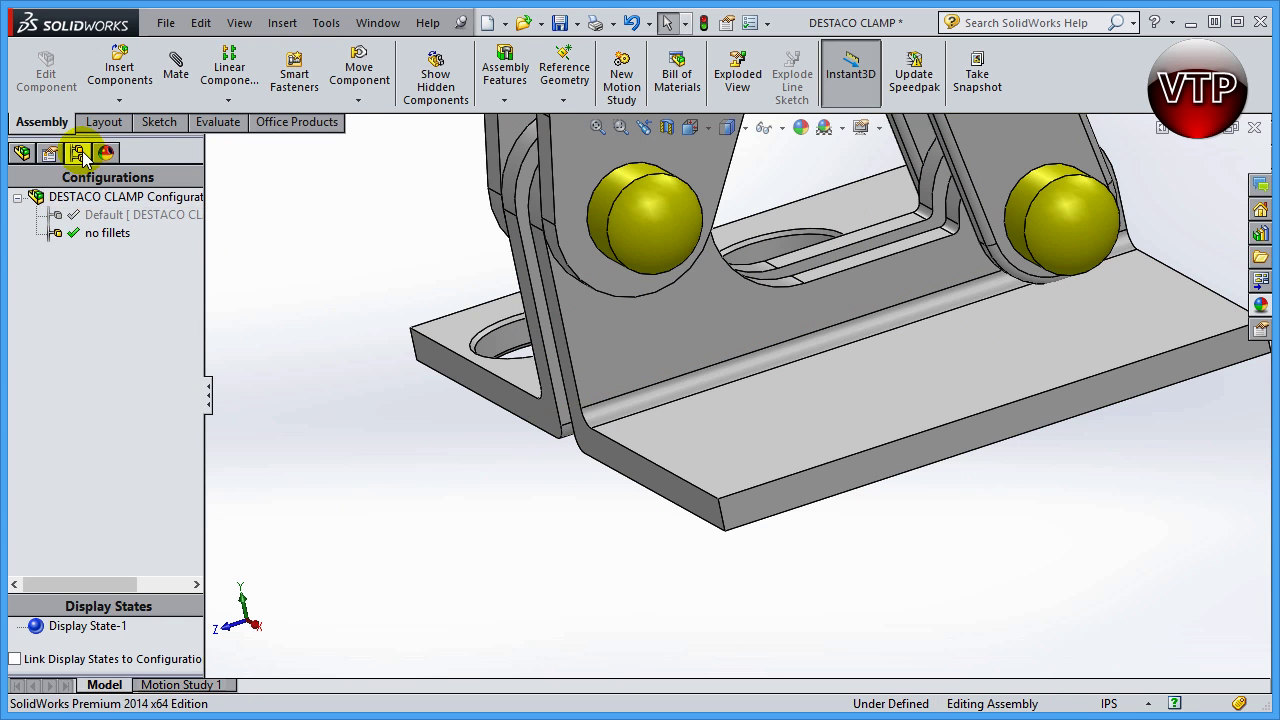
{"action": "double_click", "coordinate": [105, 215]}
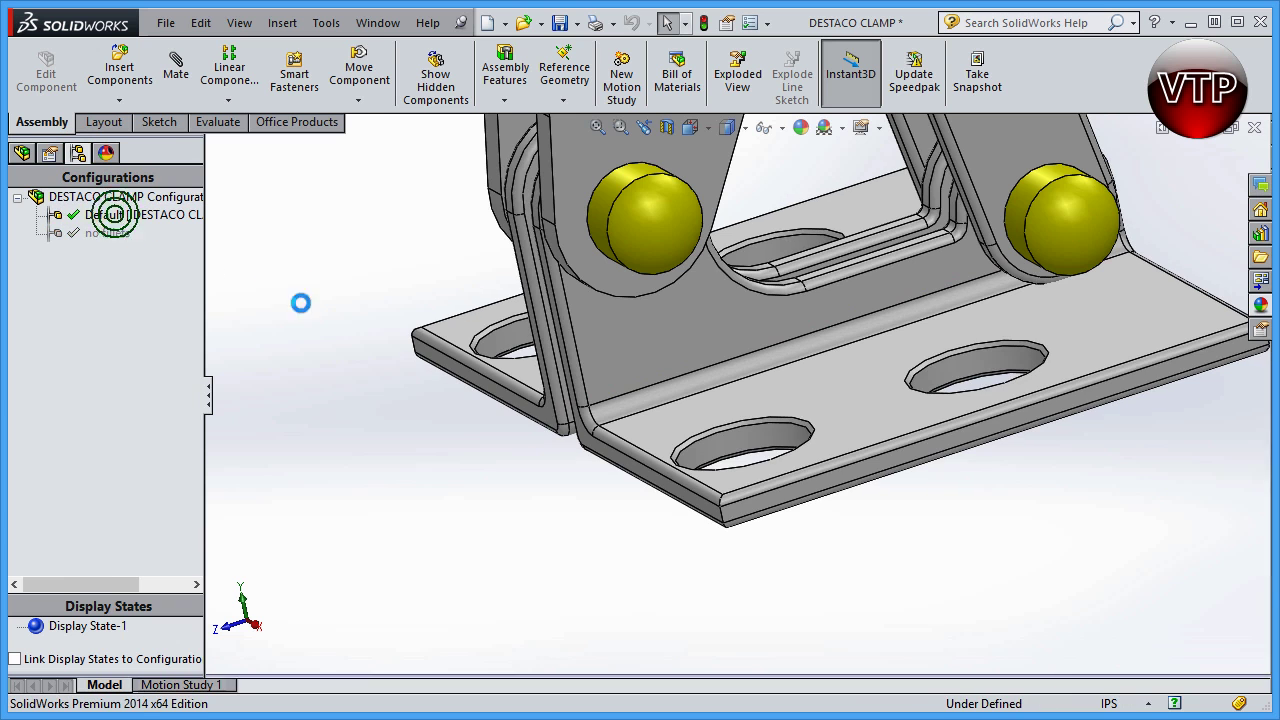
{"action": "scroll", "coordinate": [591, 506], "scroll_direction": "up", "scroll_amount": 5}
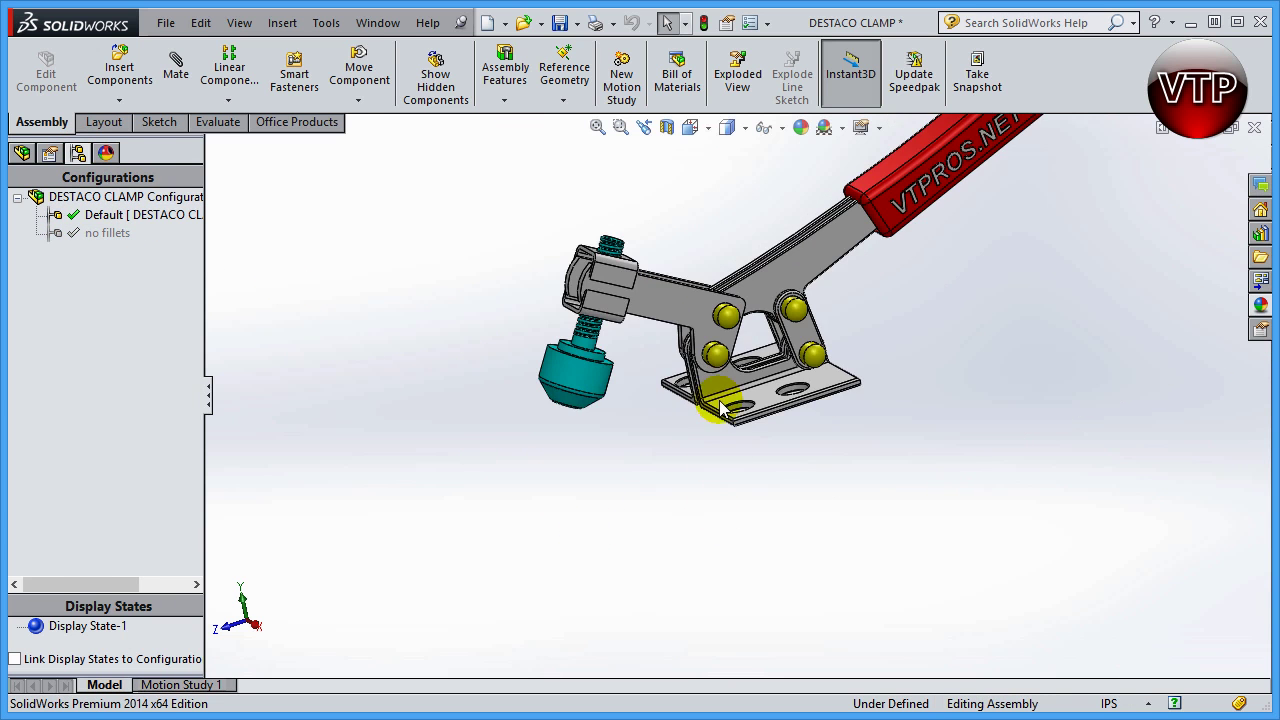
{"action": "scroll", "coordinate": [740, 400], "scroll_direction": "down", "scroll_amount": 4}
{"action": "double_click", "coordinate": [106, 233]}
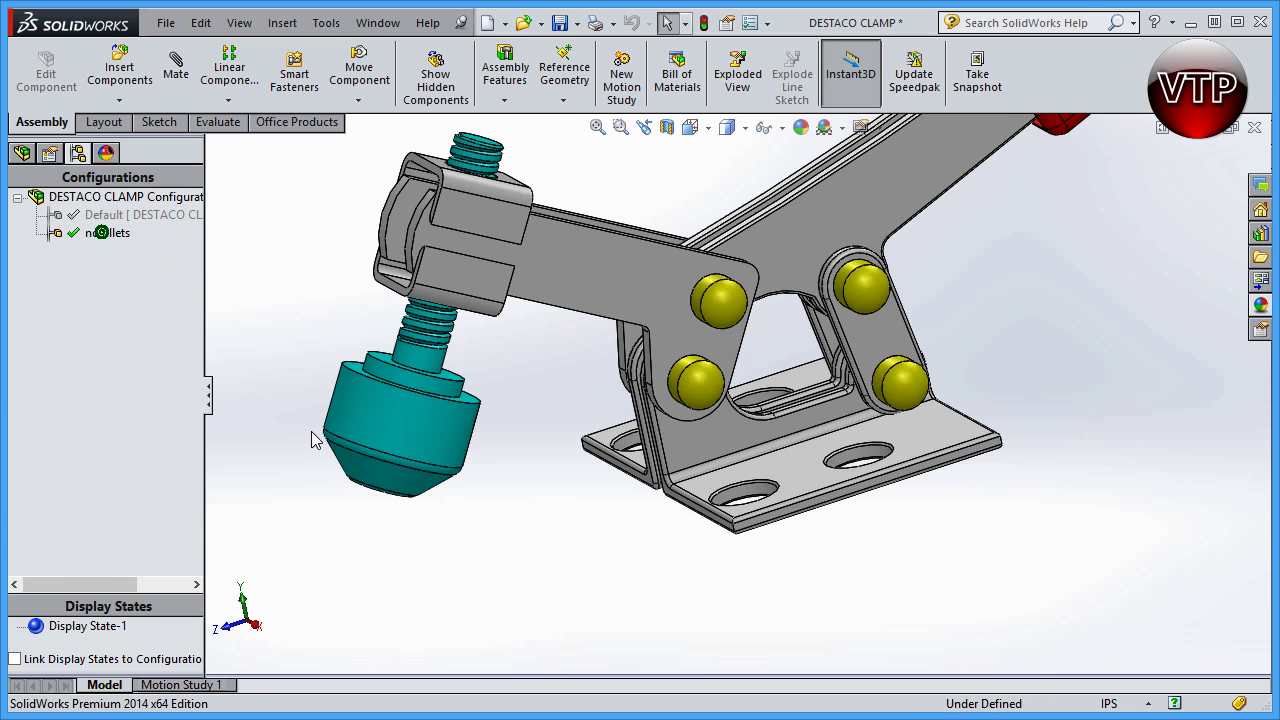